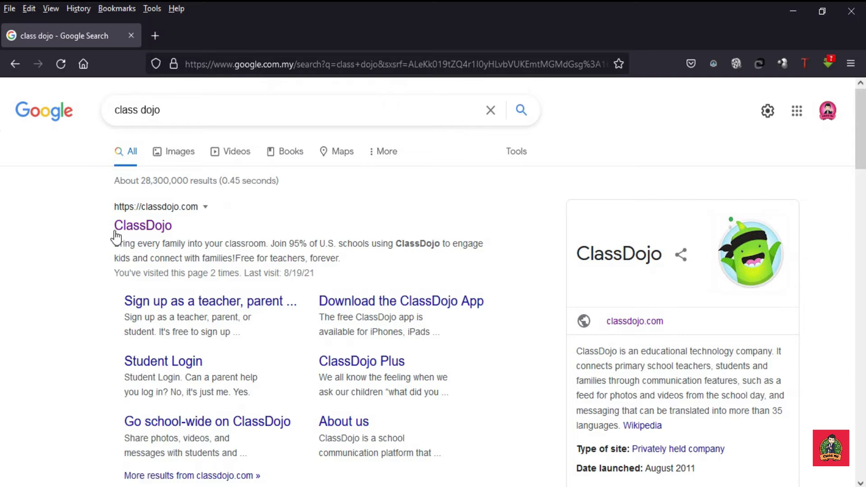
Open the official ClassDojo website and choose the Teacher sign-up option
left_click(149, 234)
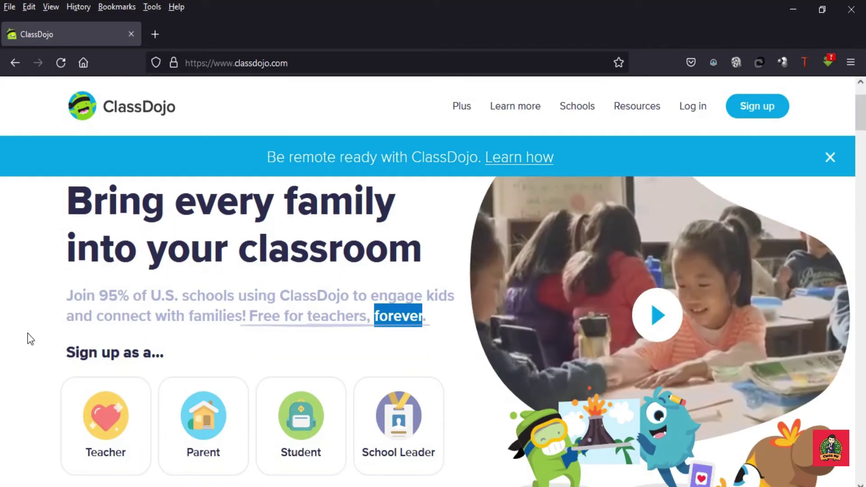
scroll(50, 298, "down", 1)
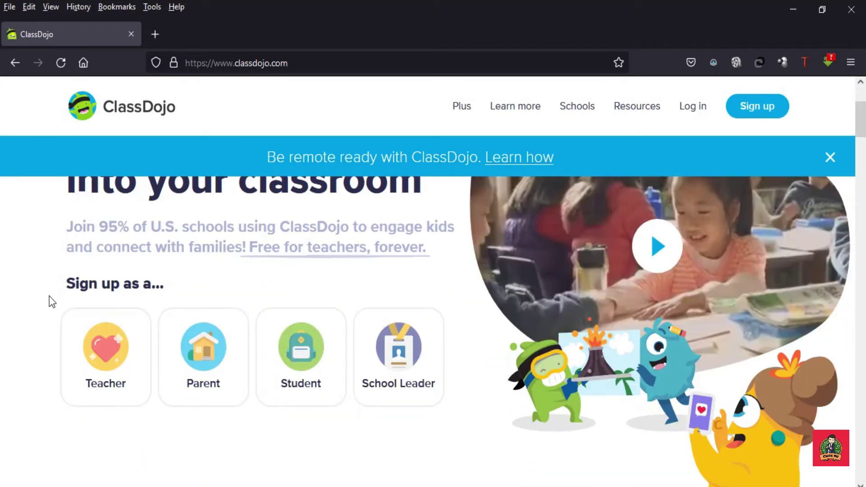
scroll(60, 312, "down", 2)
scroll(82, 315, "down", 1)
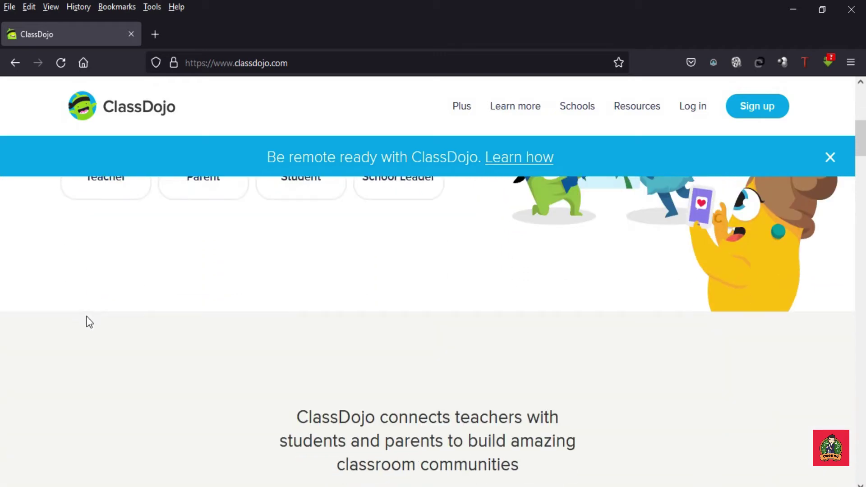
scroll(89, 322, "up", 3)
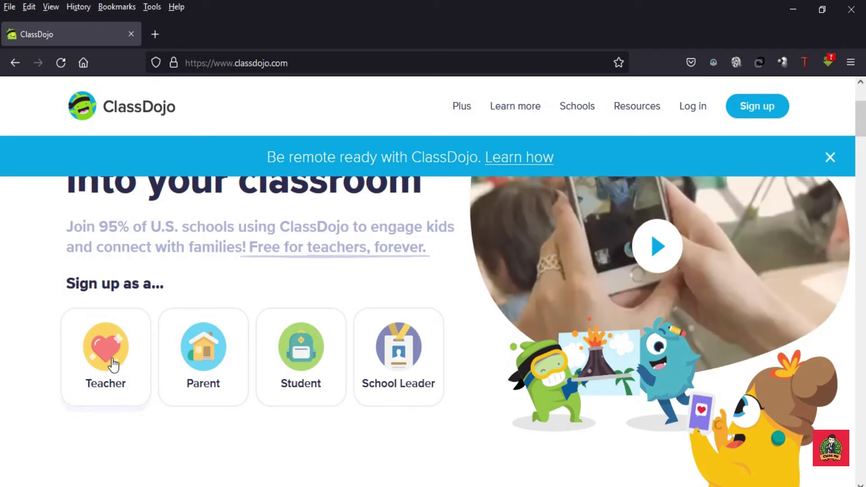
left_click(112, 358)
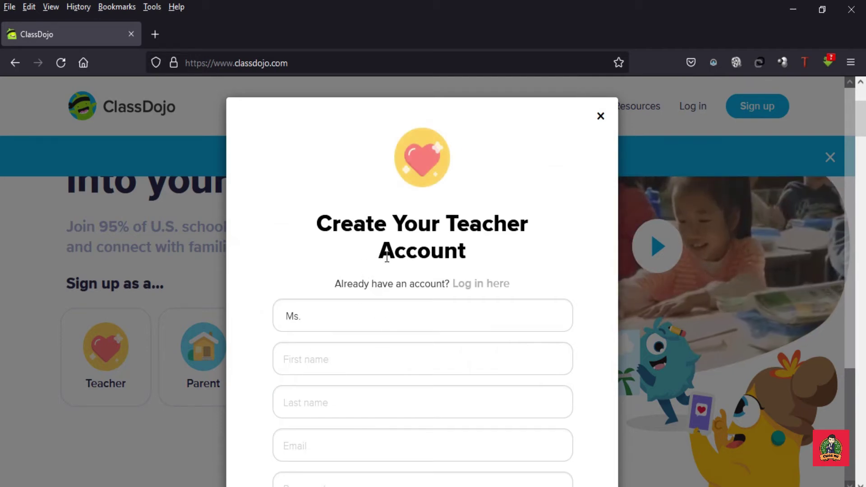
Choose the title Mr. and enter the teacher's first and last name
scroll(401, 265, "down", 2)
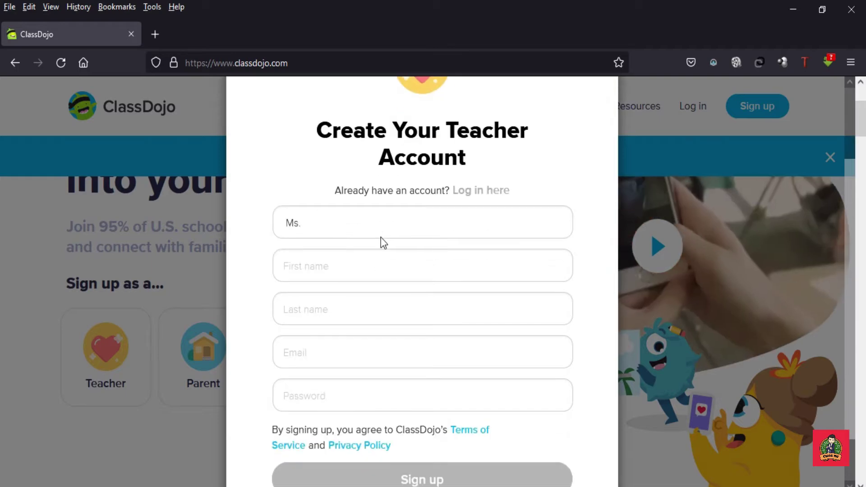
scroll(382, 246, "down", 1)
scroll(377, 284, "up", 2)
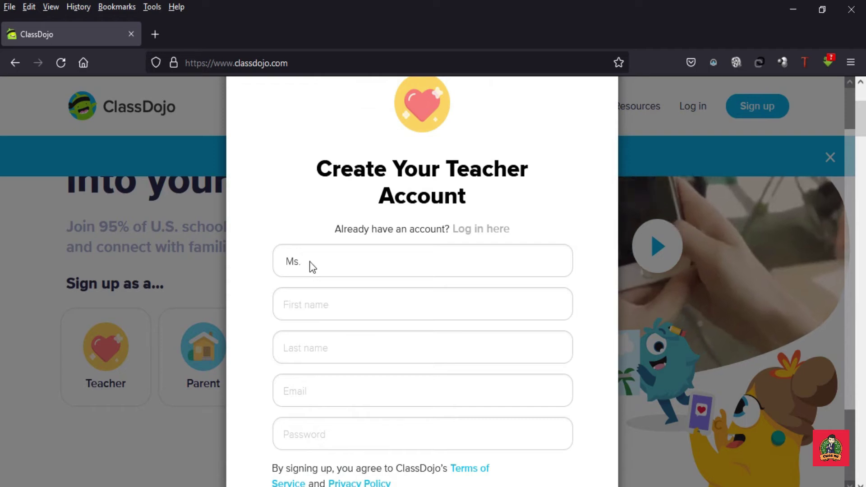
left_click(296, 265)
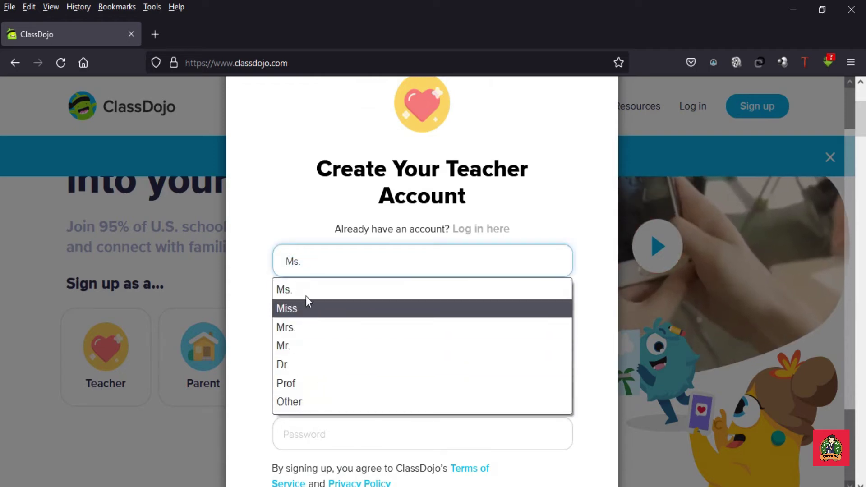
left_click(310, 348)
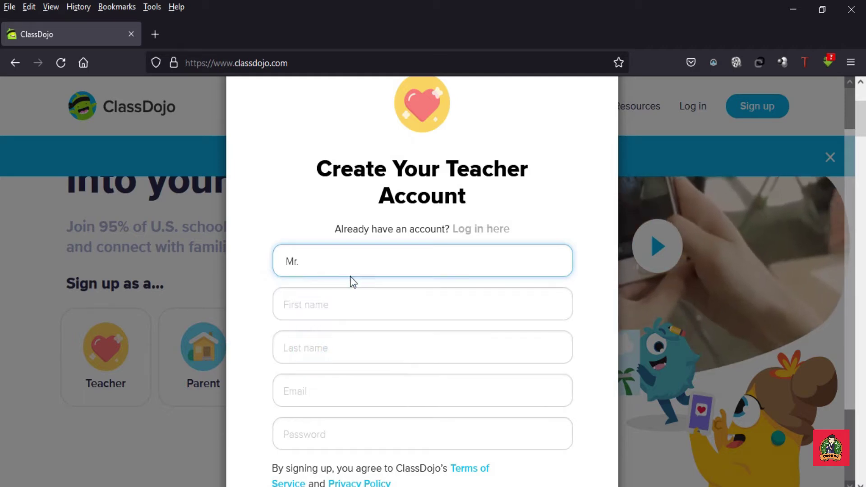
left_click(302, 305)
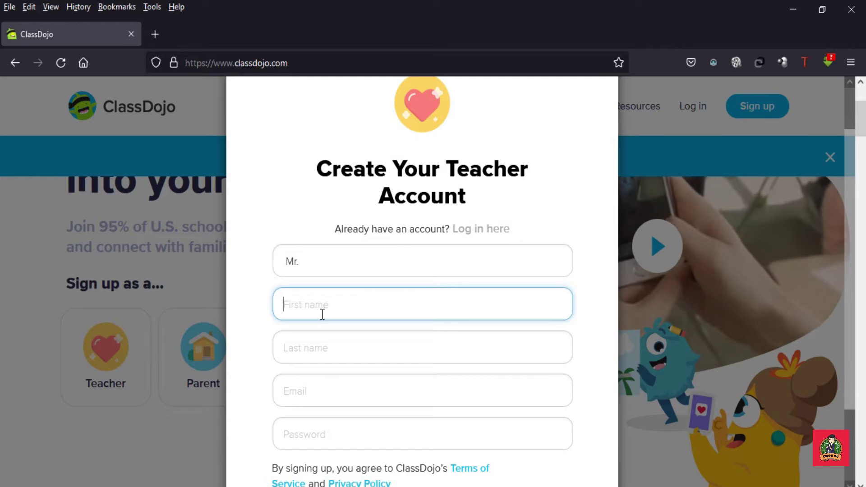
type("Cik")
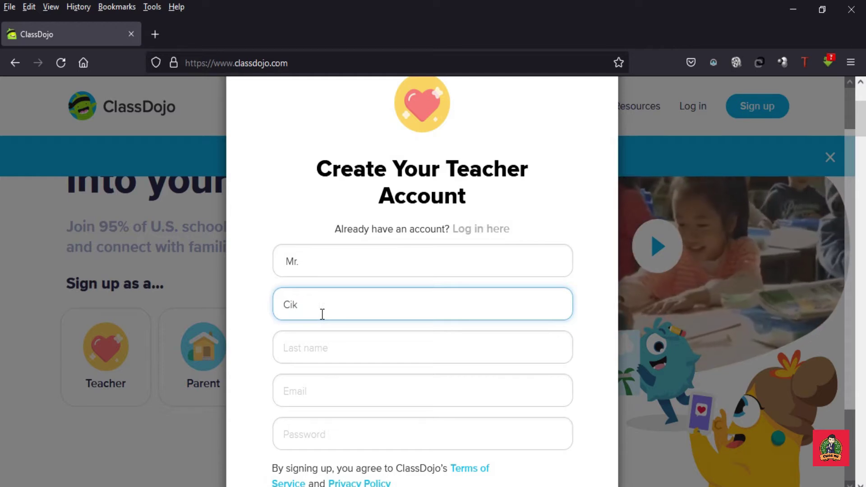
type("gu")
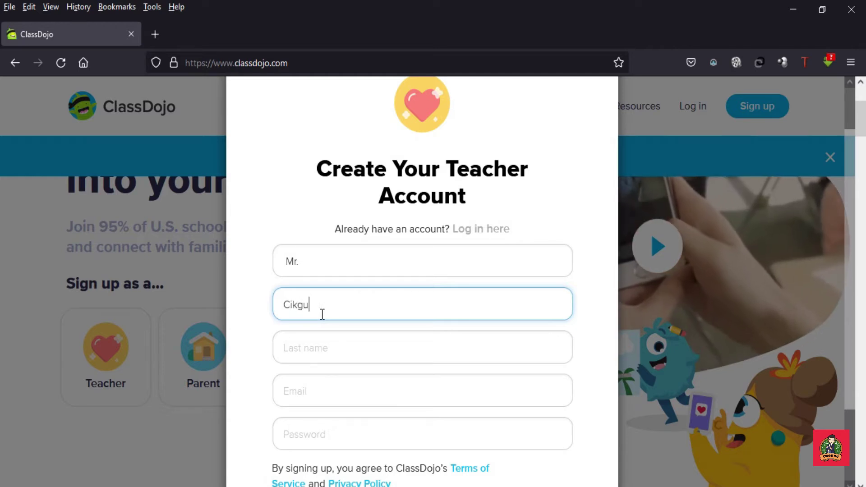
left_click(310, 349)
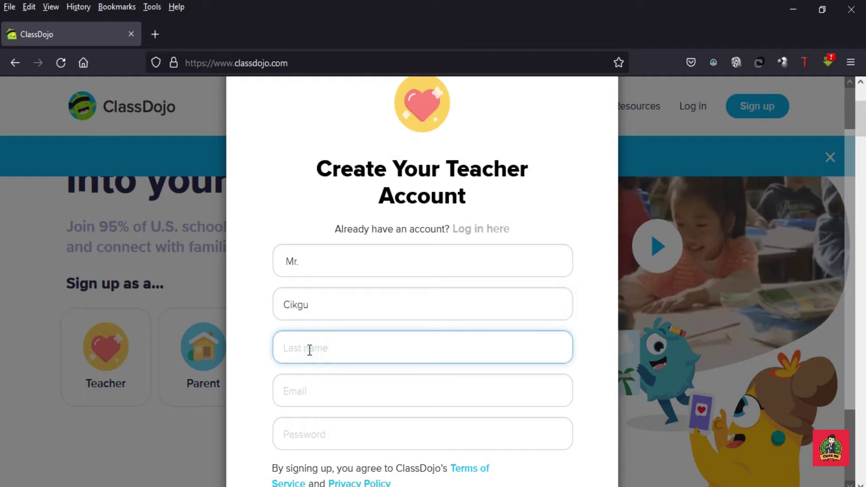
type("M")
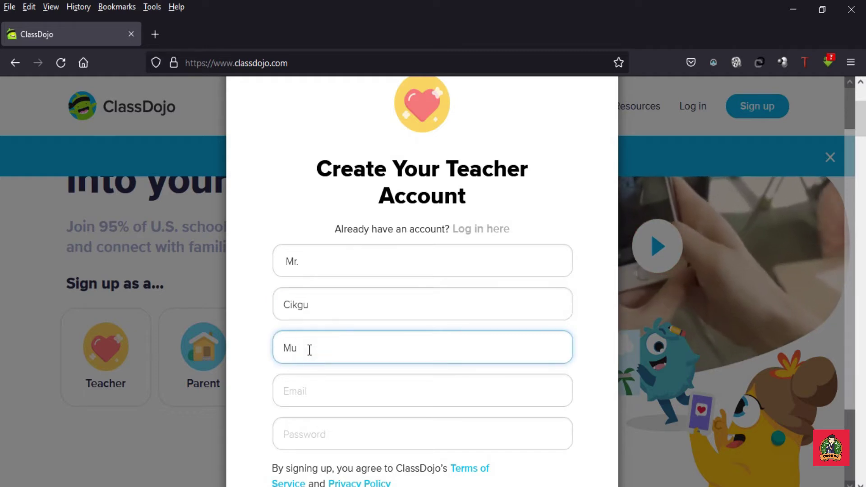
type("u")
Fill in the teacher's e-mail address and an eight-character account password
left_click(317, 391)
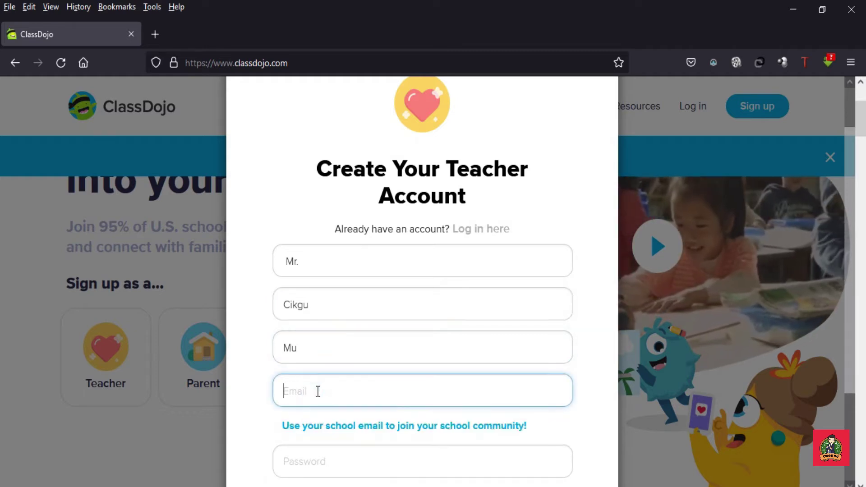
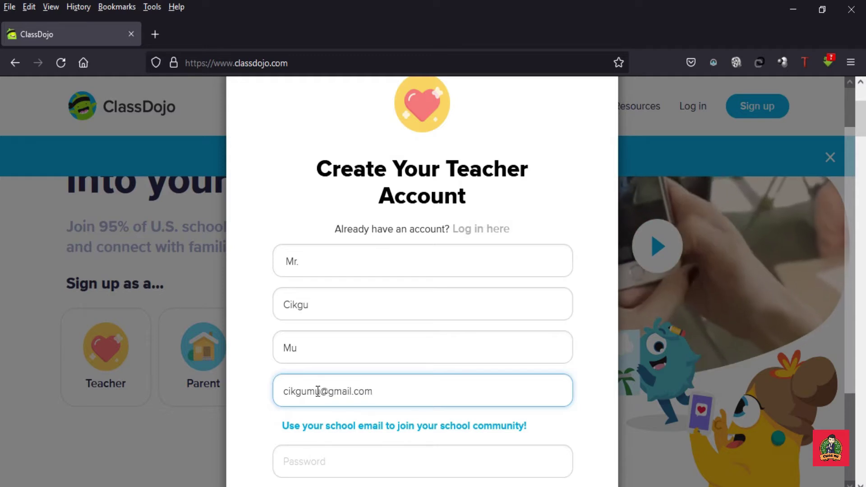
scroll(310, 385, "down", 2)
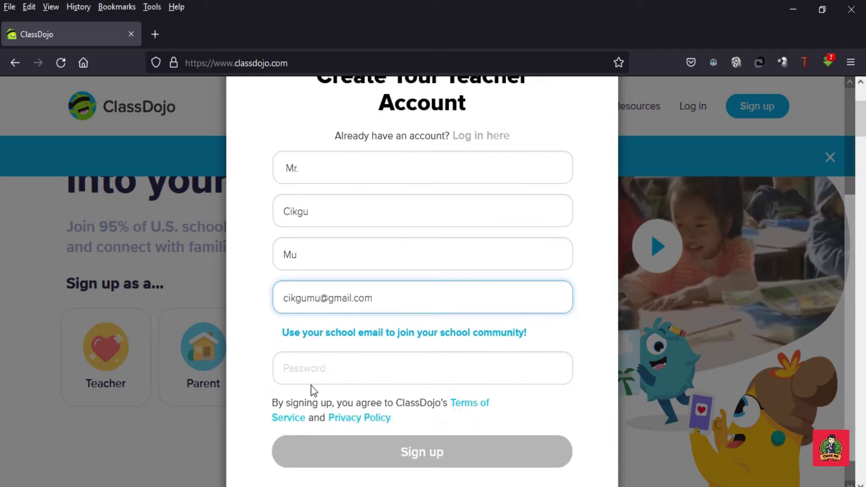
left_click(304, 363)
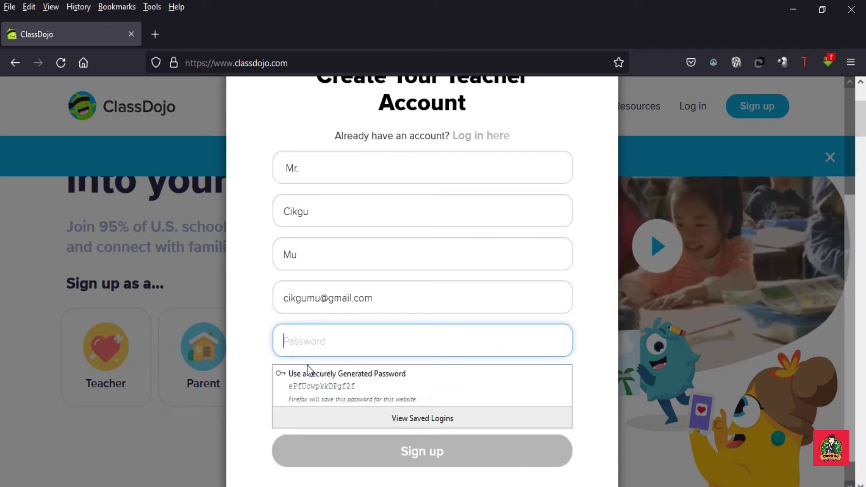
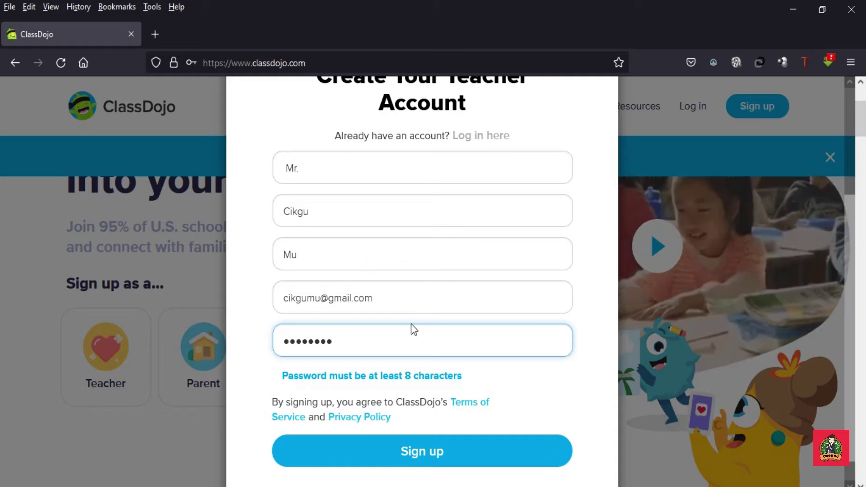
scroll(458, 437, "down", 1)
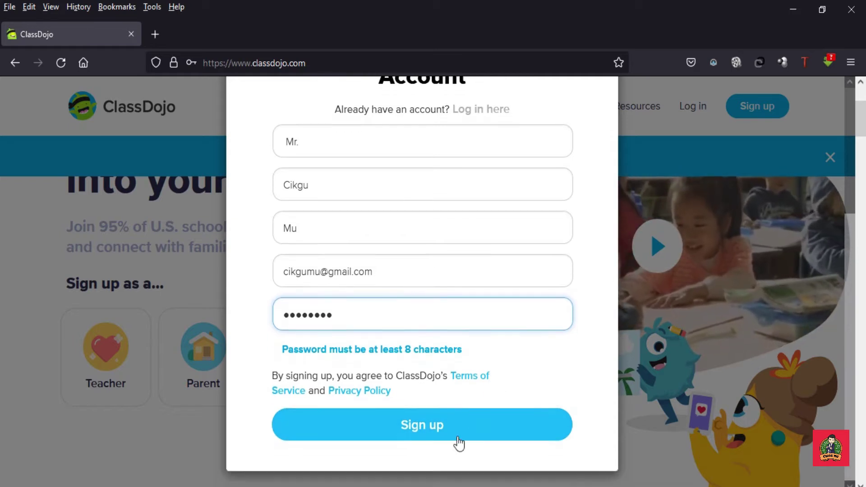
Submit the teacher sign-up form and decline Firefox's offer to save the login
left_click(458, 440)
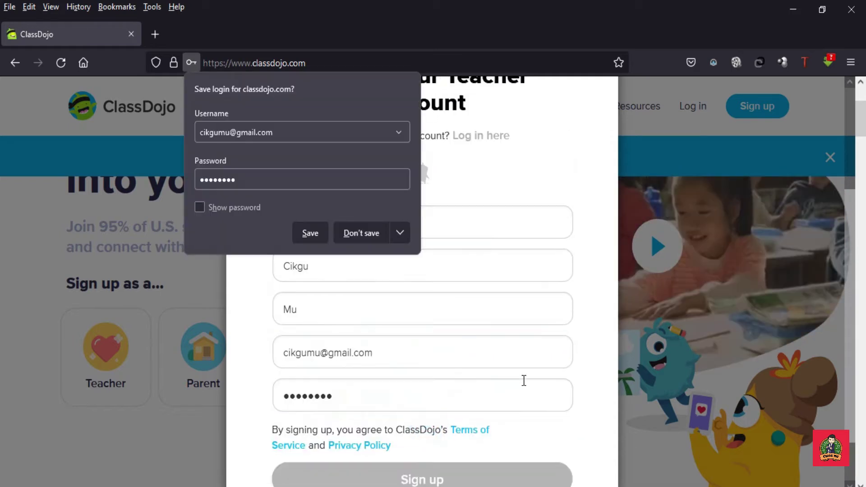
left_click(368, 234)
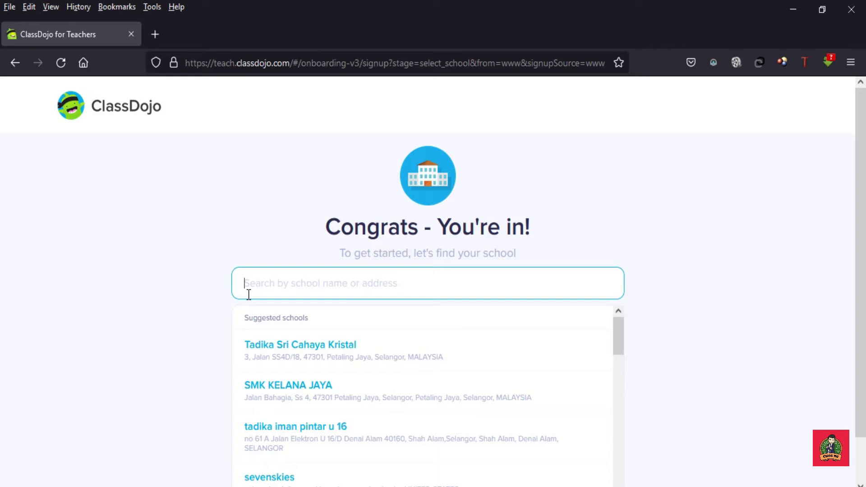
Search for the school 'sk sungai nafas' and select it from the results
type("sk sungai nafas")
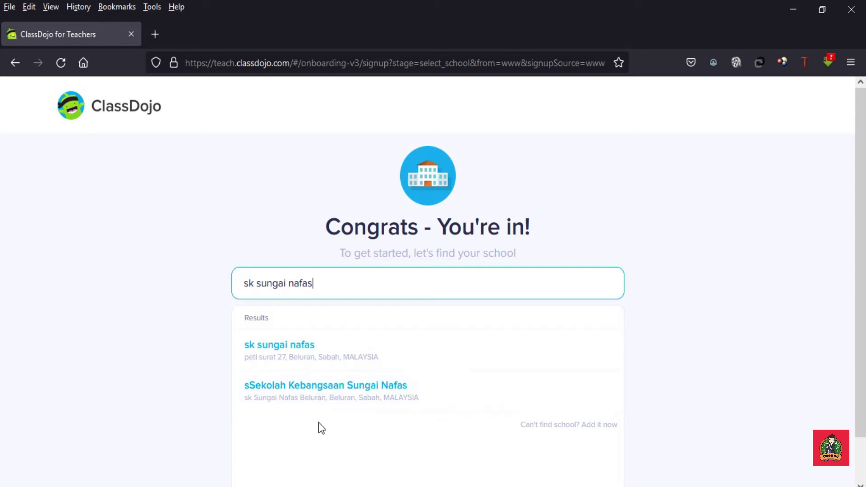
left_click(298, 350)
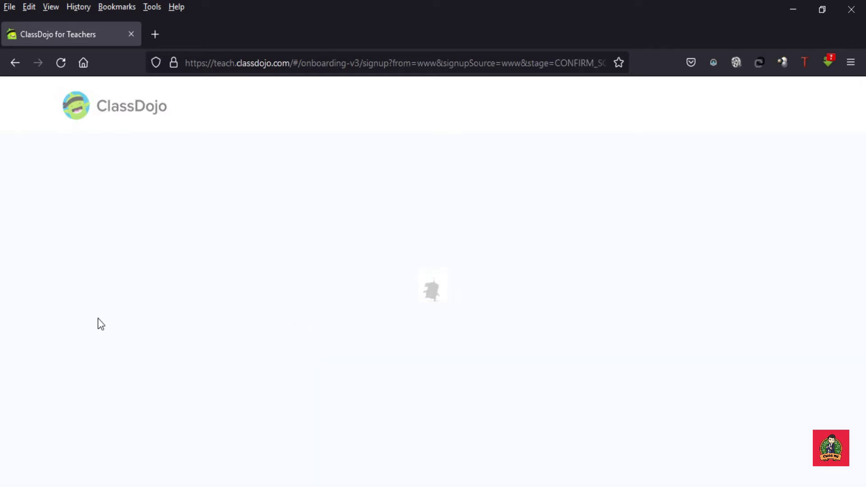
scroll(331, 305, "down", 1)
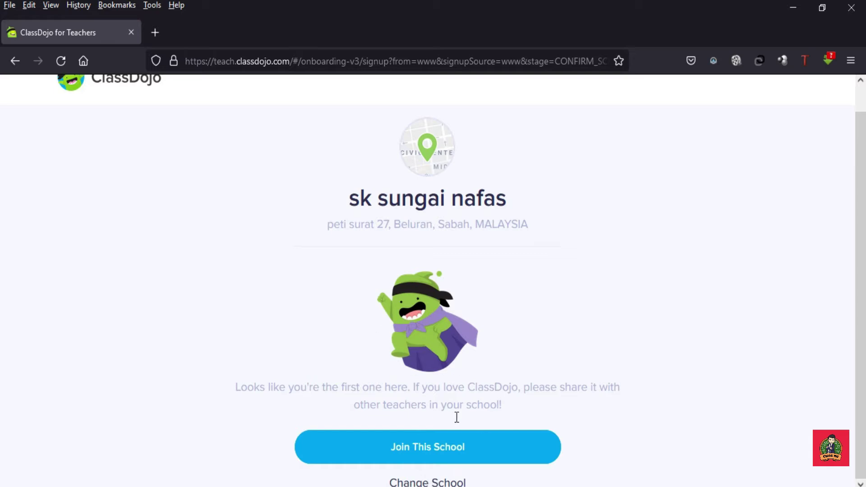
Join the sk sungai nafas school from its confirmation page
left_click(448, 447)
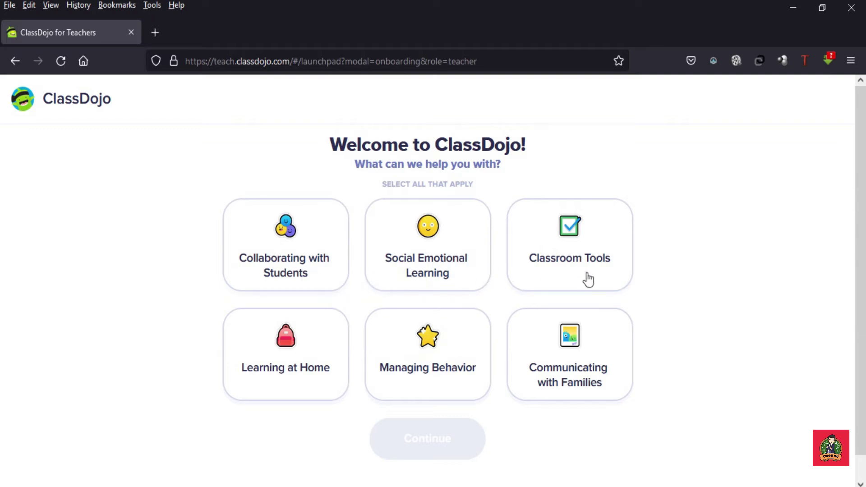
Select all six help topics, from Collaborating with Students to Communicating with Families, and continue
left_click(332, 286)
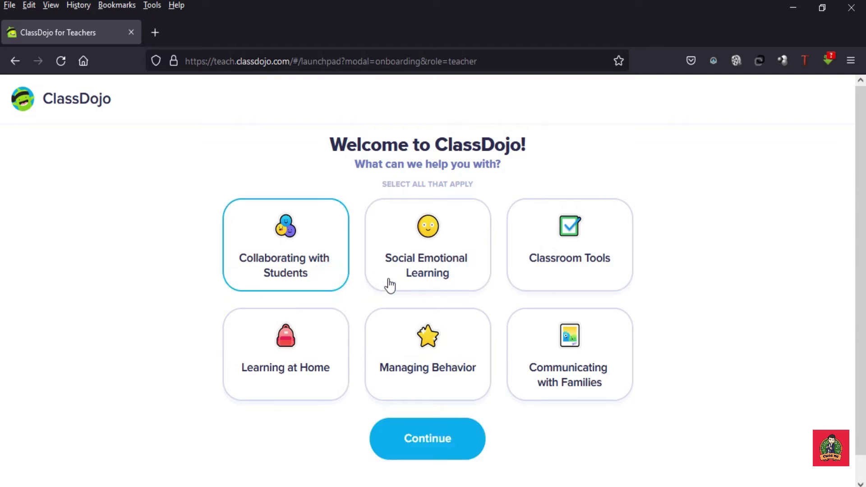
left_click(428, 287)
left_click(553, 289)
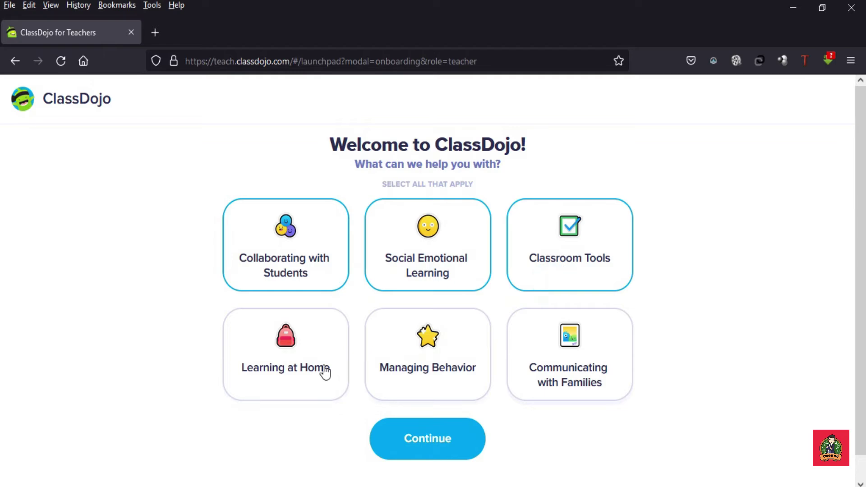
left_click(324, 370)
left_click(412, 376)
left_click(600, 379)
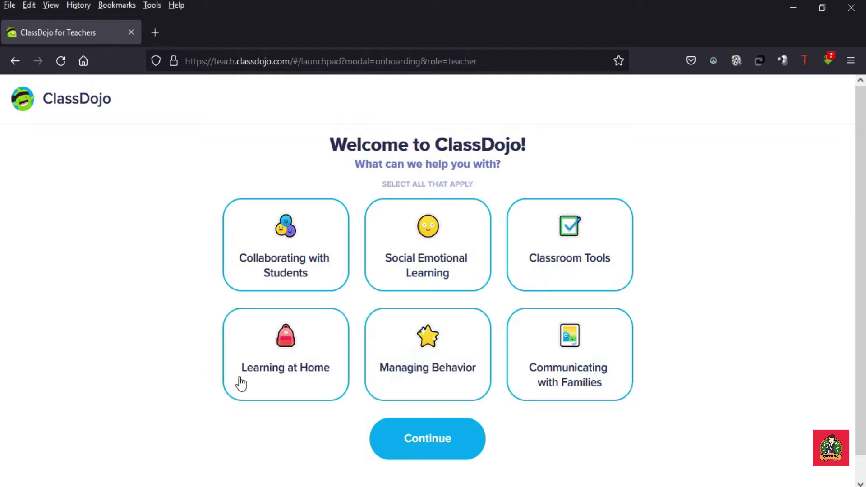
left_click(443, 453)
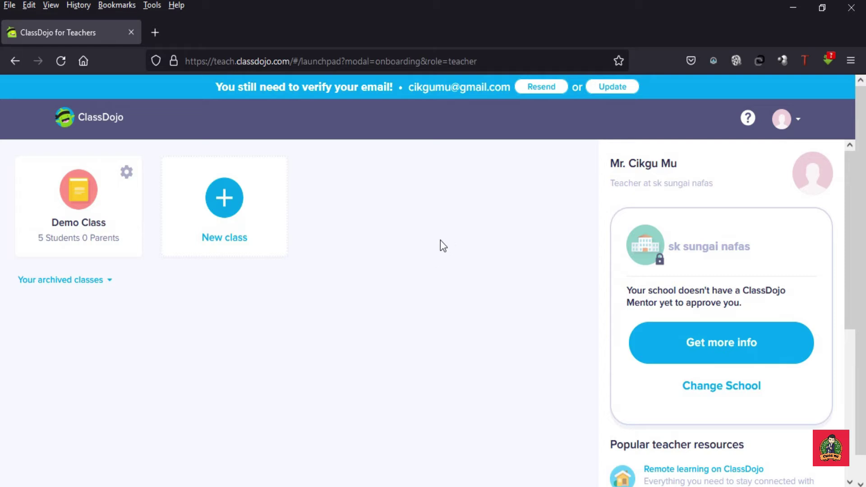
Open Account settings, view the password options, and keep the language as English (US)
left_click(794, 120)
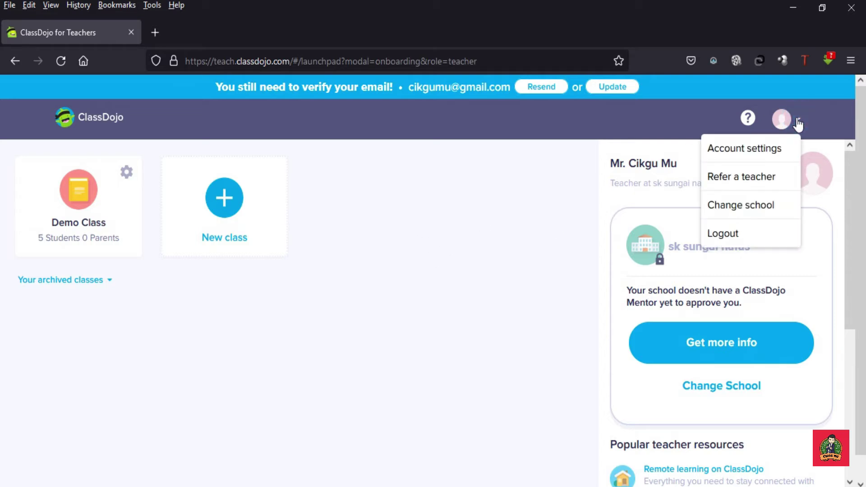
left_click(760, 148)
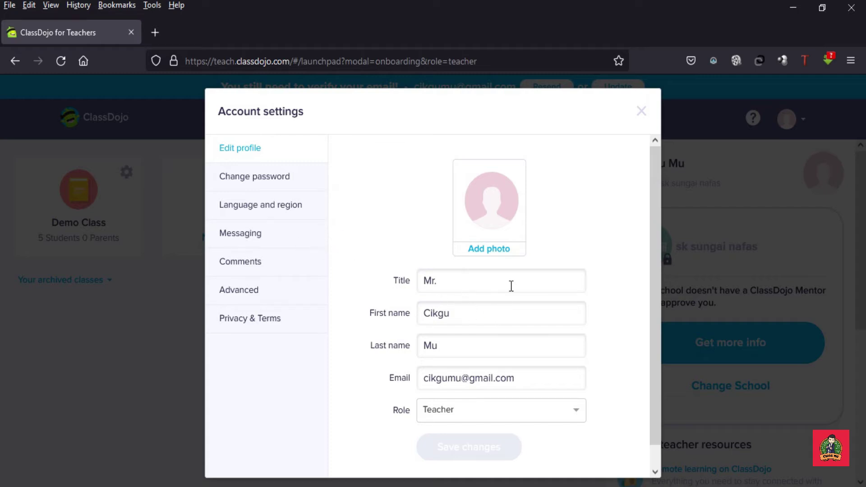
left_click(267, 180)
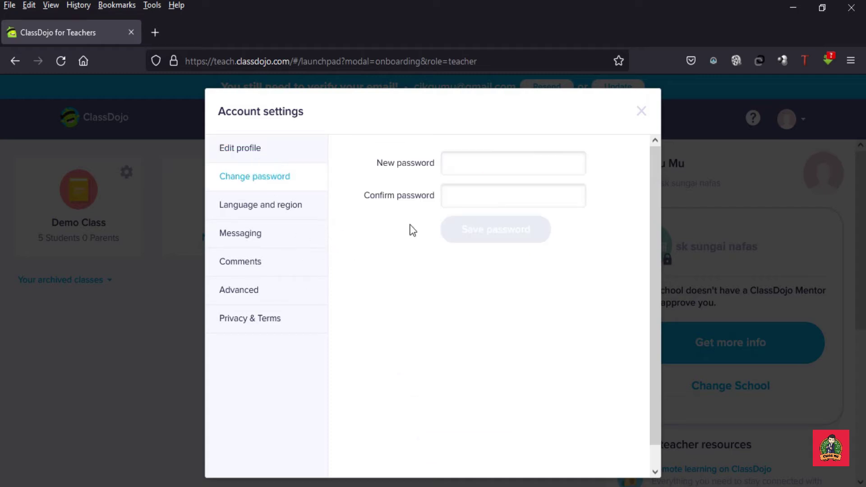
left_click(255, 209)
left_click(574, 163)
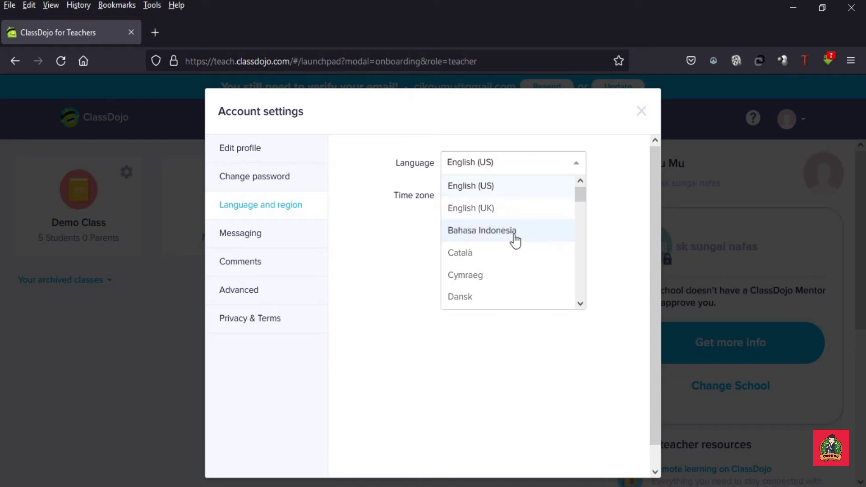
scroll(505, 286, "down", 3)
scroll(505, 286, "up", 3)
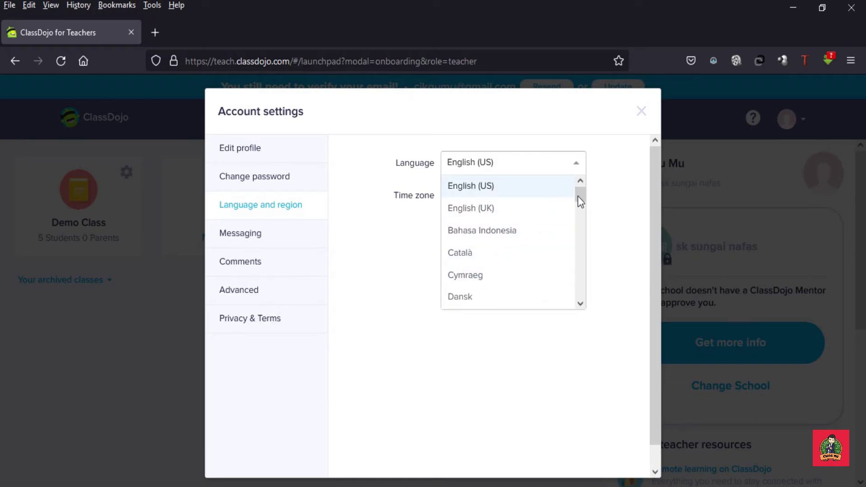
mouse_move(581, 196)
left_mouse_down()
mouse_move(581, 259)
mouse_move(585, 196)
left_mouse_up()
left_click(484, 189)
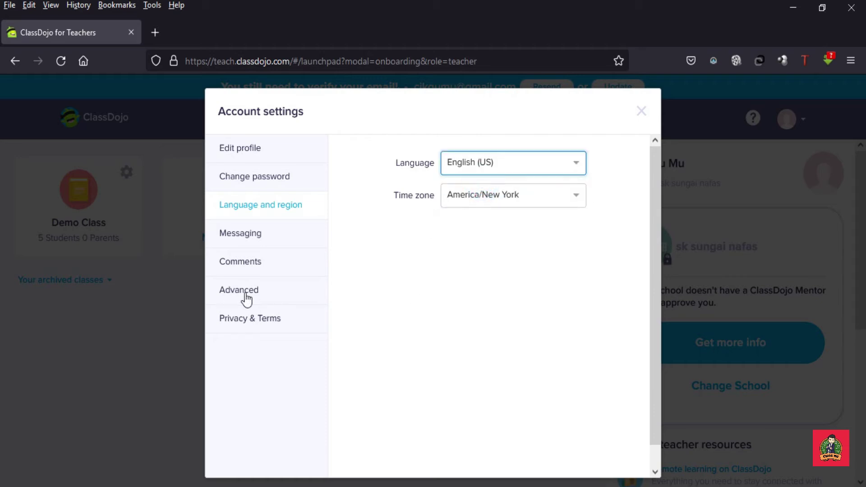
Review the Messaging, Comments and Advanced settings, and open Privacy & Terms in another tab
left_click(231, 234)
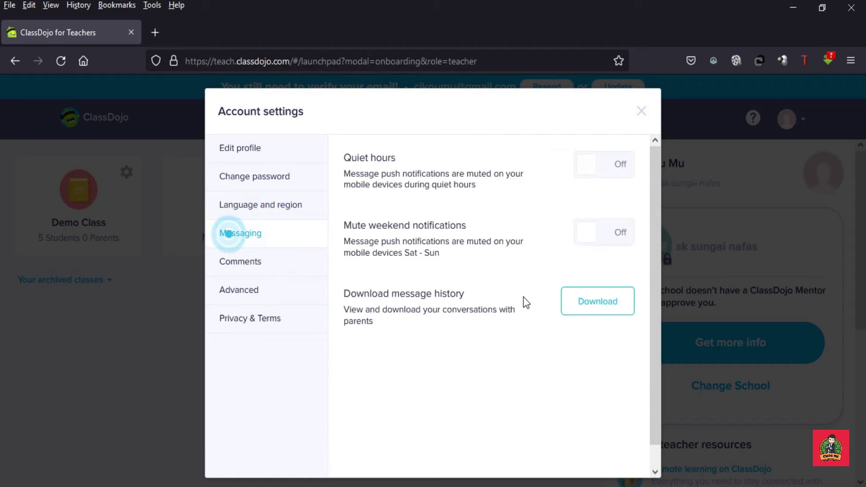
left_click(244, 264)
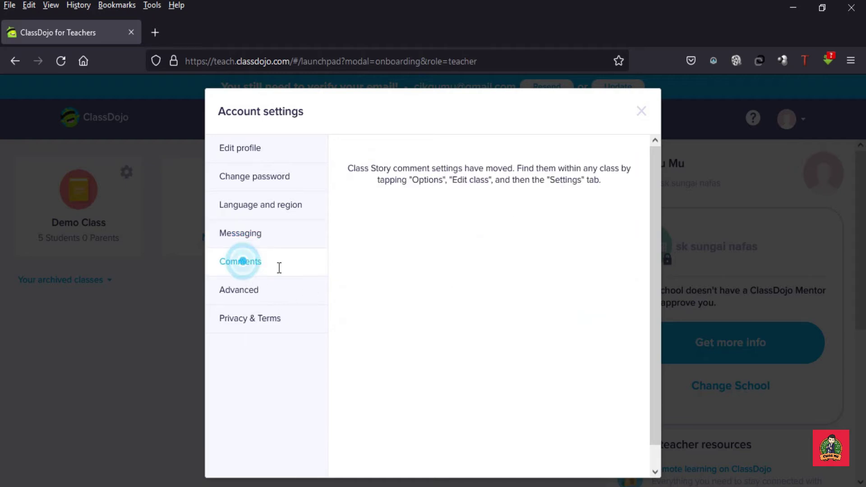
left_click(241, 292)
scroll(476, 321, "down", 1)
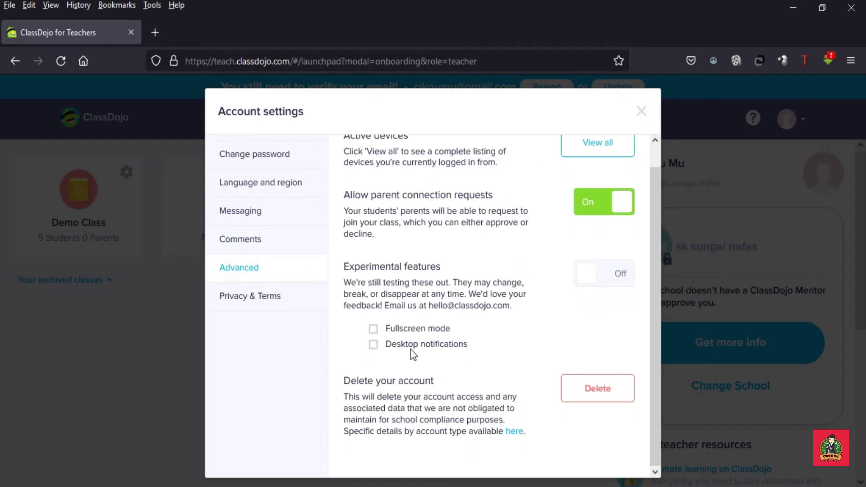
left_click(255, 299)
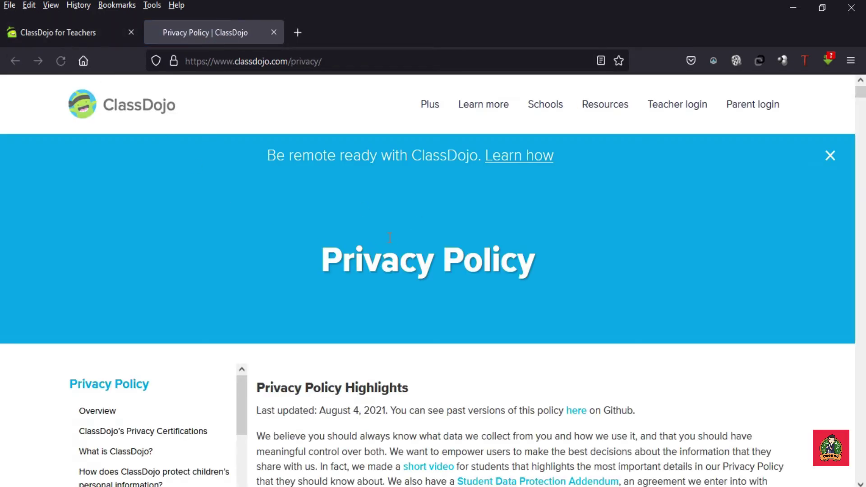
left_click(75, 37)
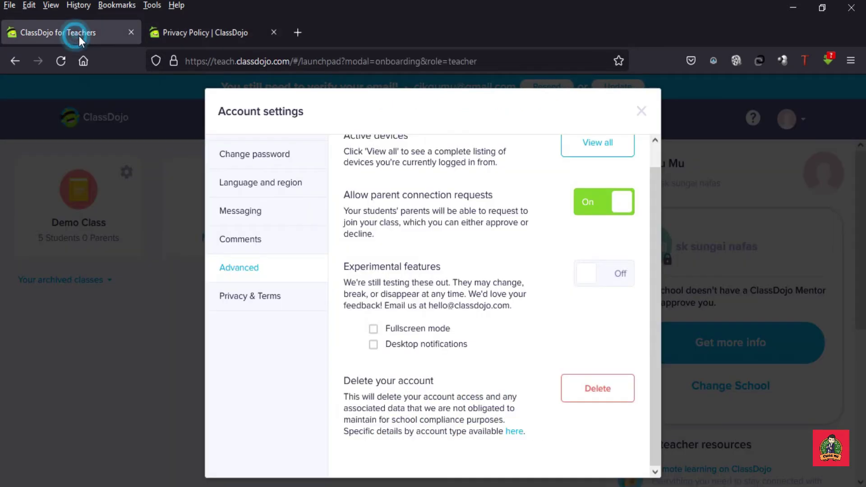
scroll(322, 296, "up", 1)
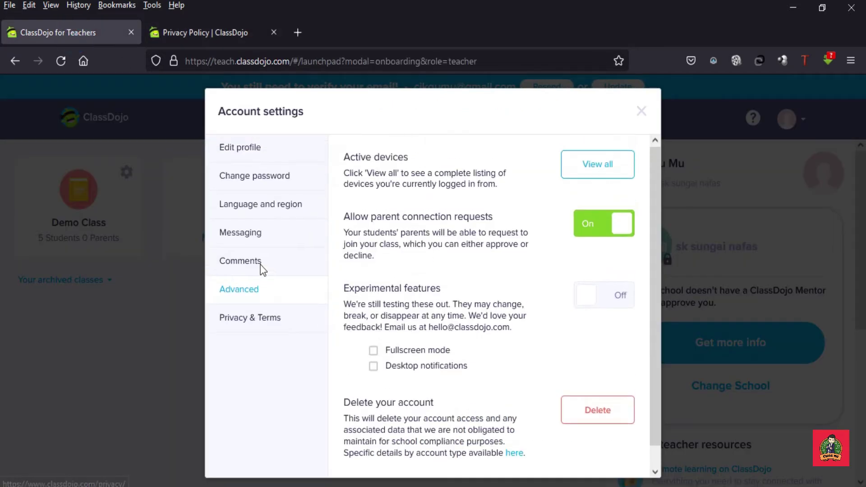
Upload 'my new avatar 1' from E:\My Project\Photoshop projek as the profile photo
left_click(235, 147)
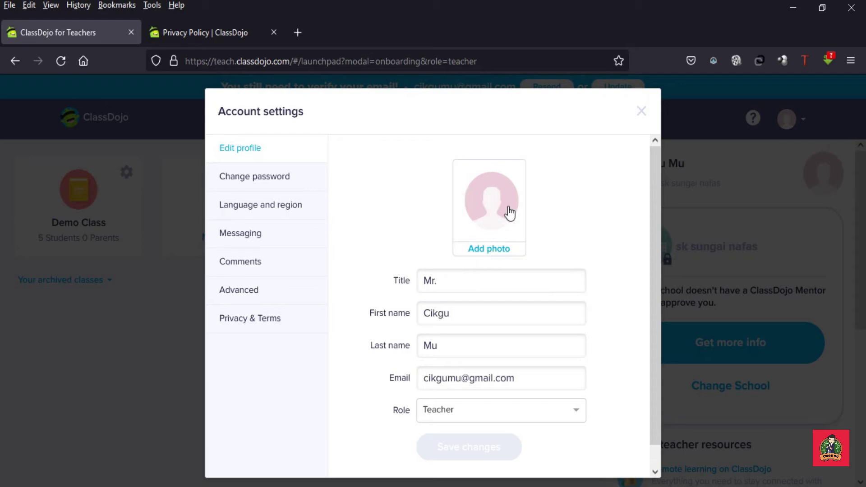
left_click(495, 250)
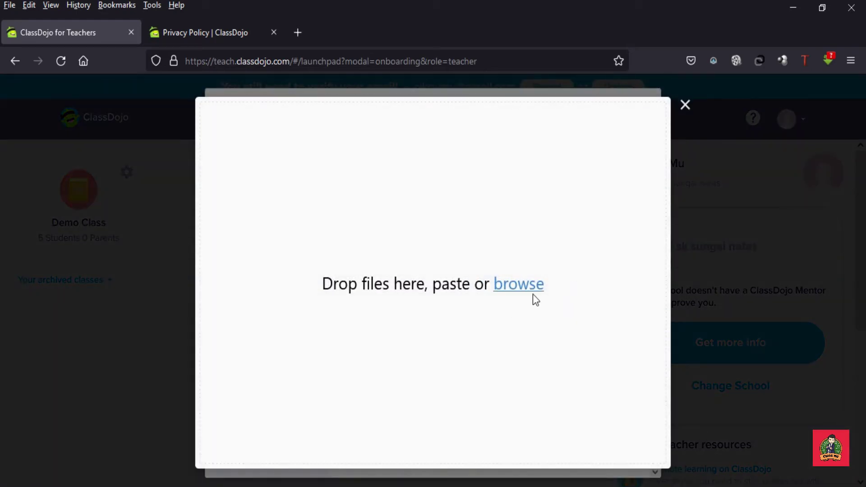
left_click(513, 281)
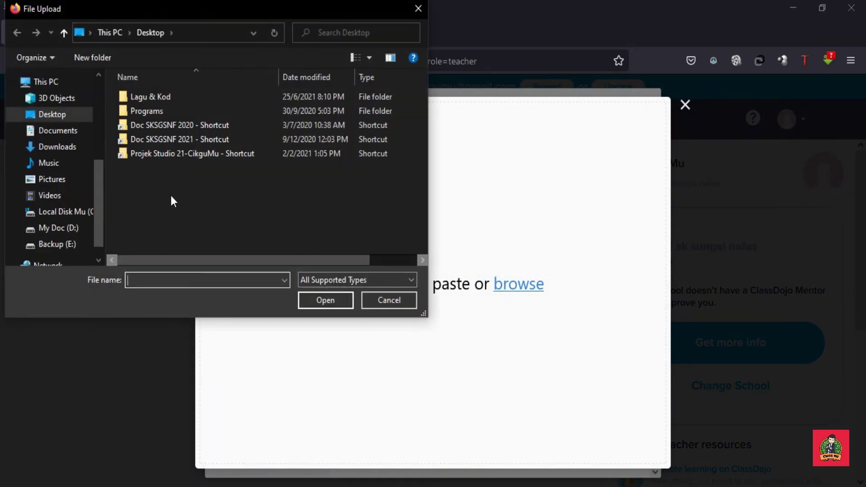
scroll(45, 212, "down", 1)
left_click(56, 221)
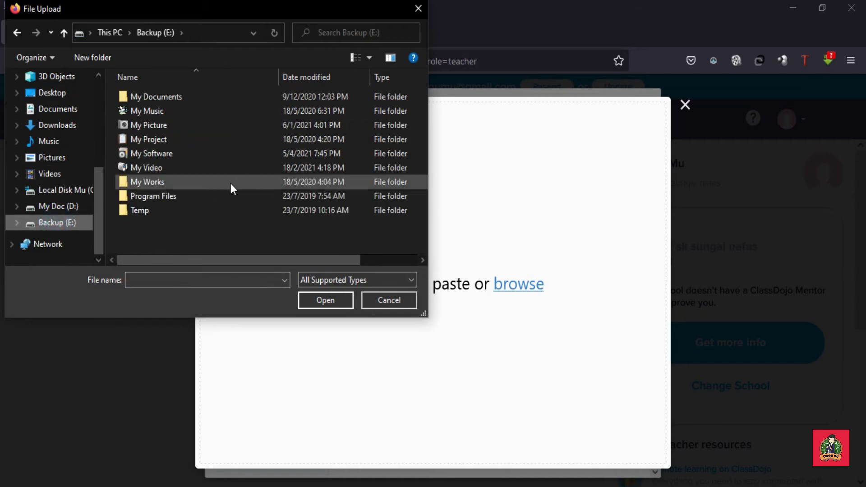
double_click(134, 138)
double_click(162, 111)
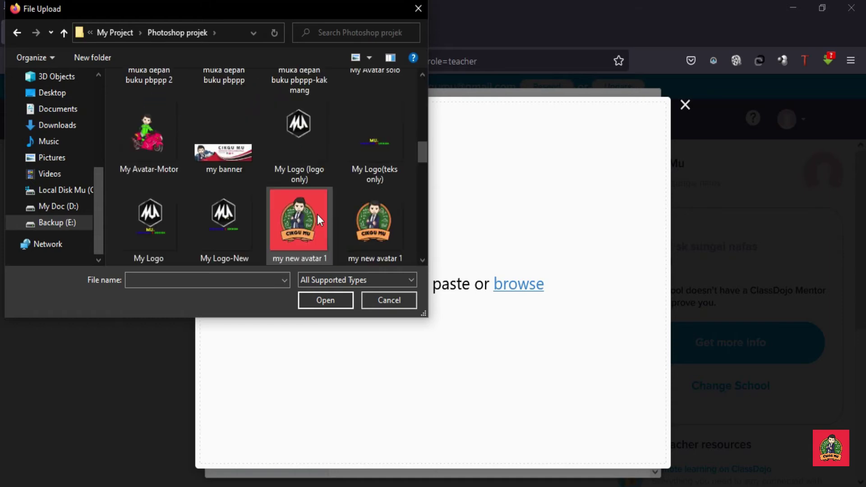
left_click(293, 226)
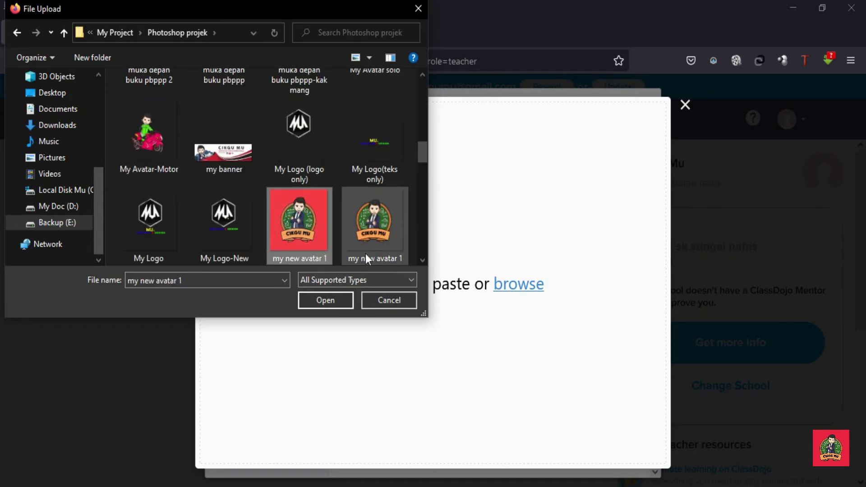
left_click(336, 300)
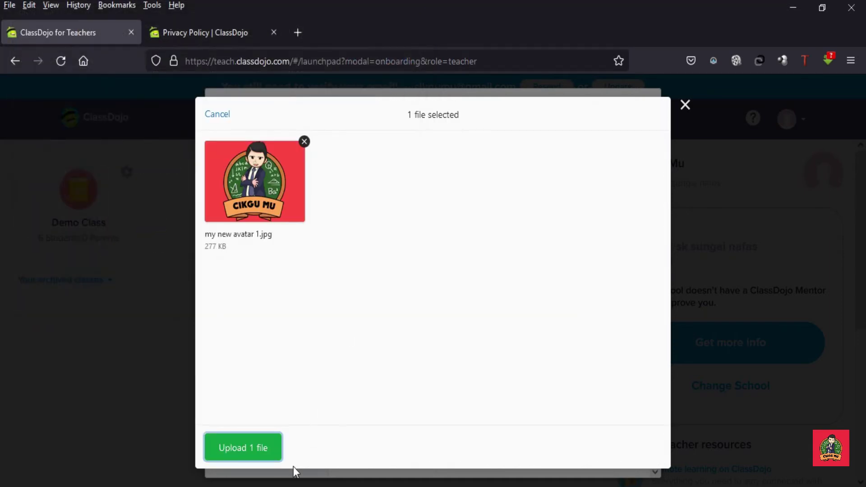
left_click(270, 451)
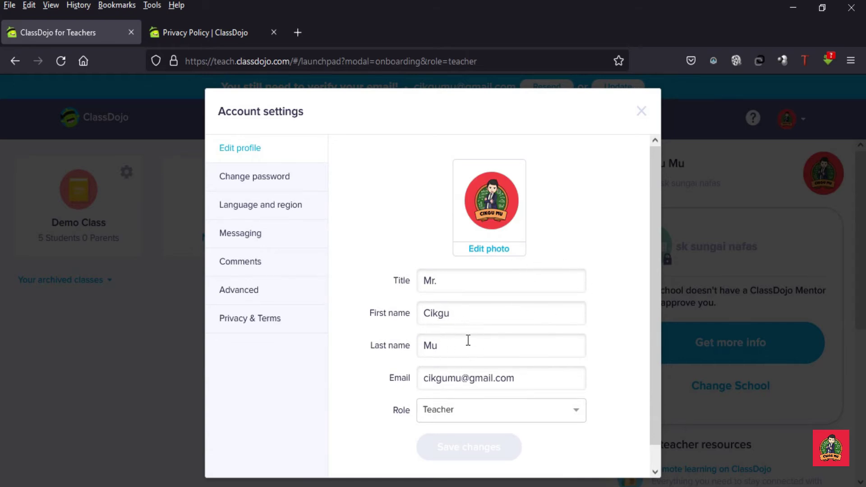
Keep the account role as Teacher and close the account settings
left_click(545, 412)
left_click(468, 432)
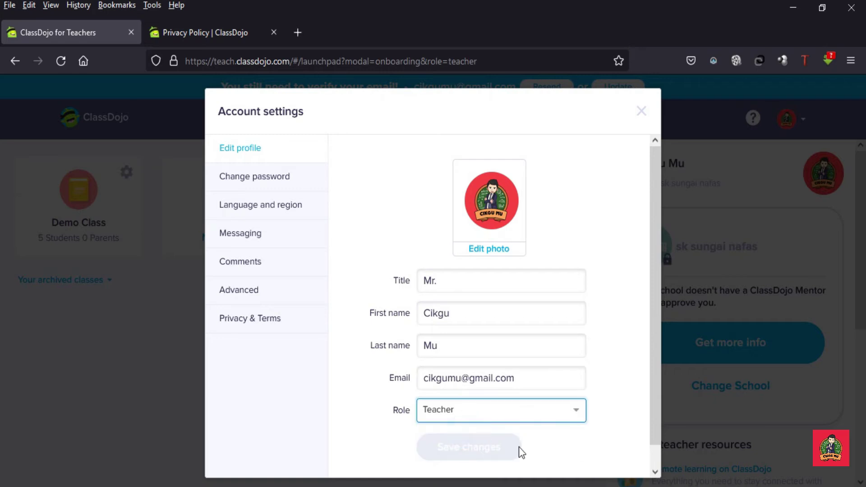
scroll(599, 364, "down", 1)
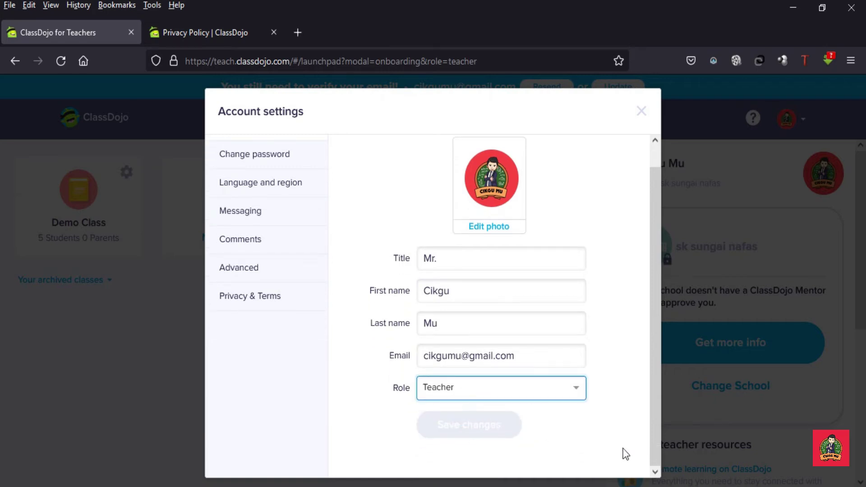
left_click(641, 112)
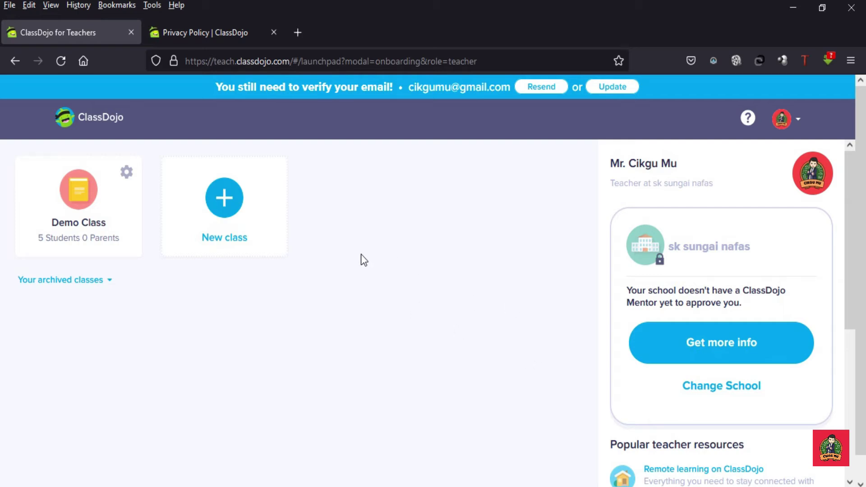
Start creating a new class from the teacher dashboard
left_click(224, 201)
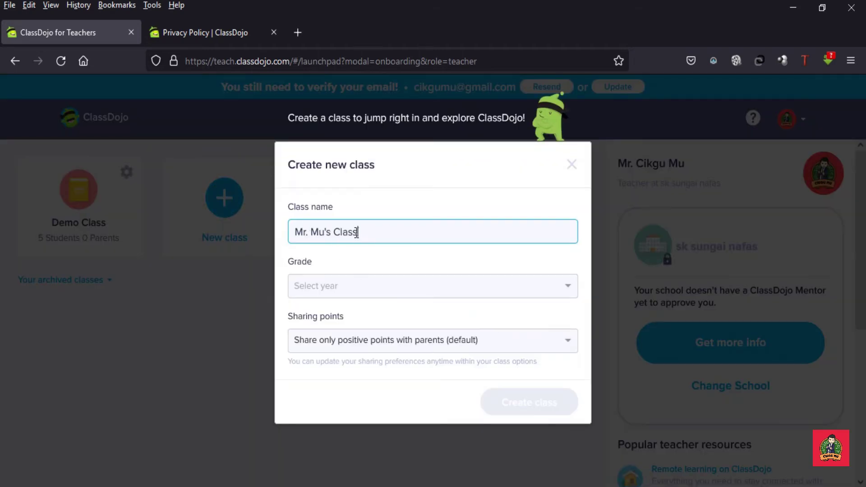
Rename the class to 'Kelas 4 Bijak' and set its grade to Other
left_click_drag(358, 232, 293, 233)
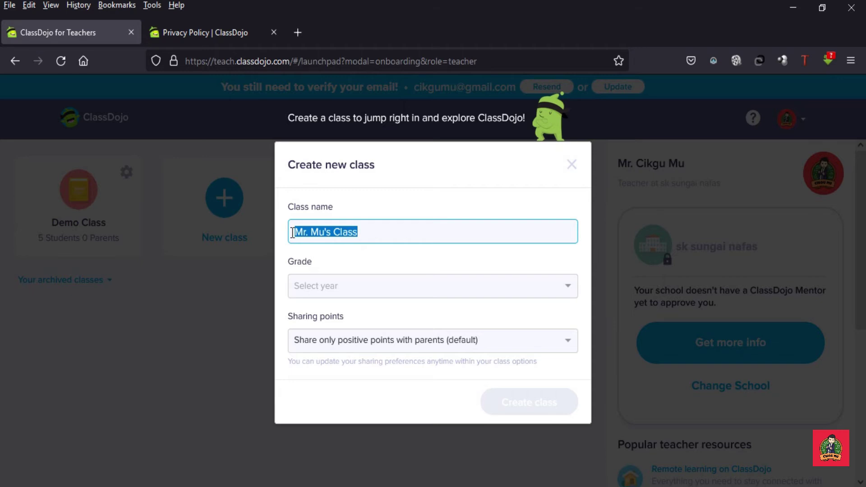
type("Kela")
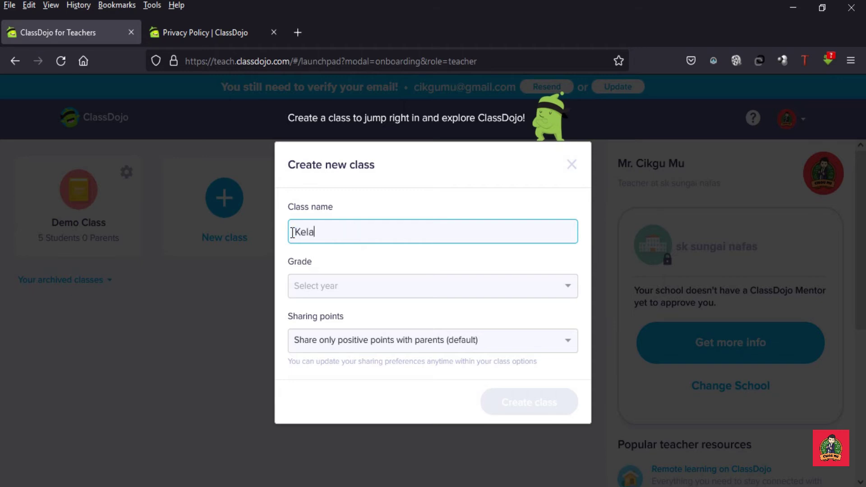
type("s 4 Bijak")
left_click(498, 287)
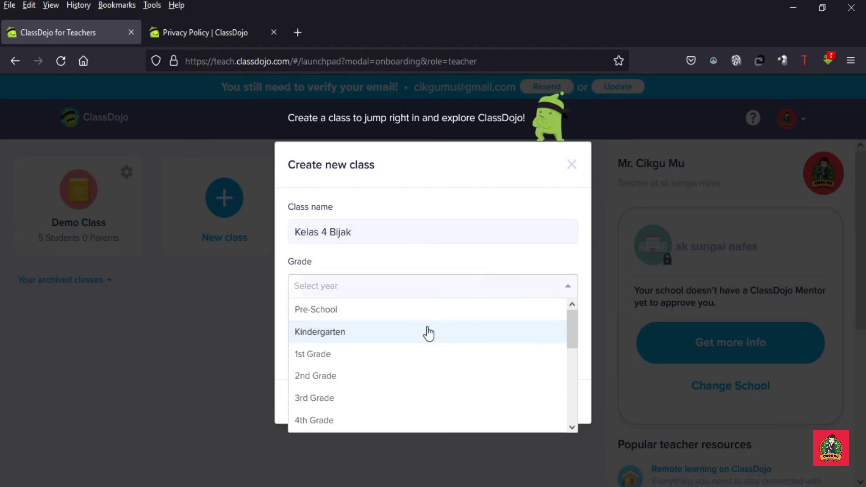
scroll(429, 334, "down", 5)
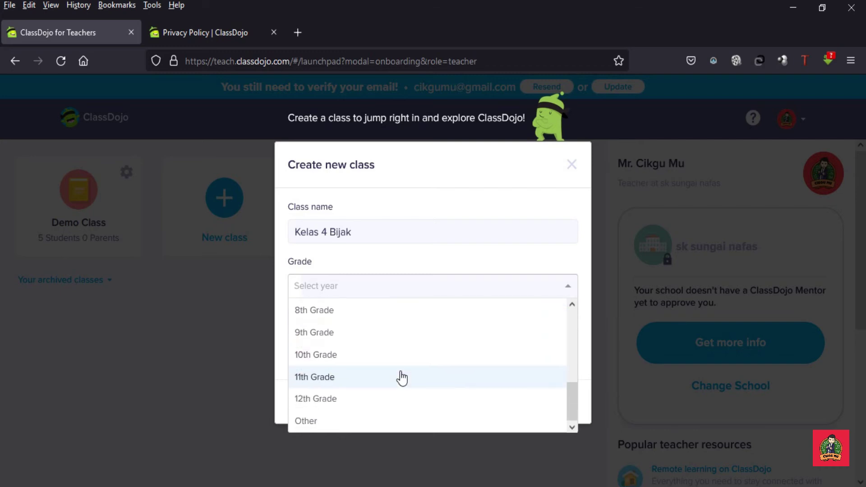
scroll(374, 381, "up", 5)
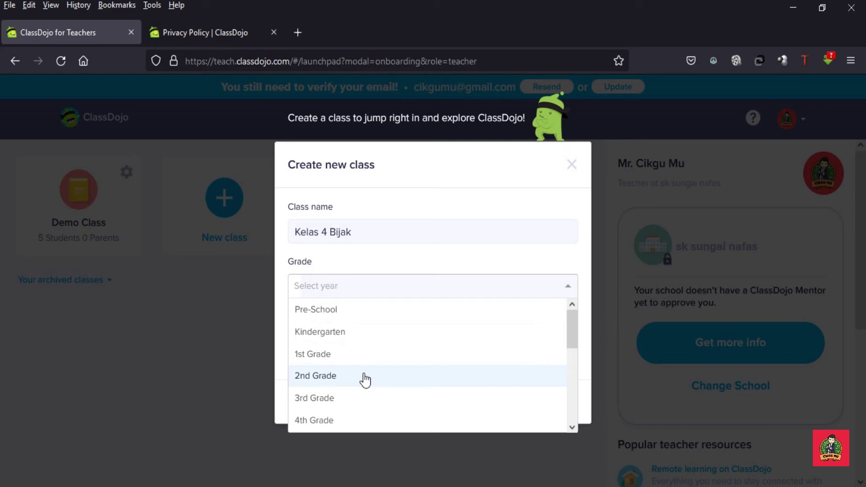
scroll(365, 380, "down", 5)
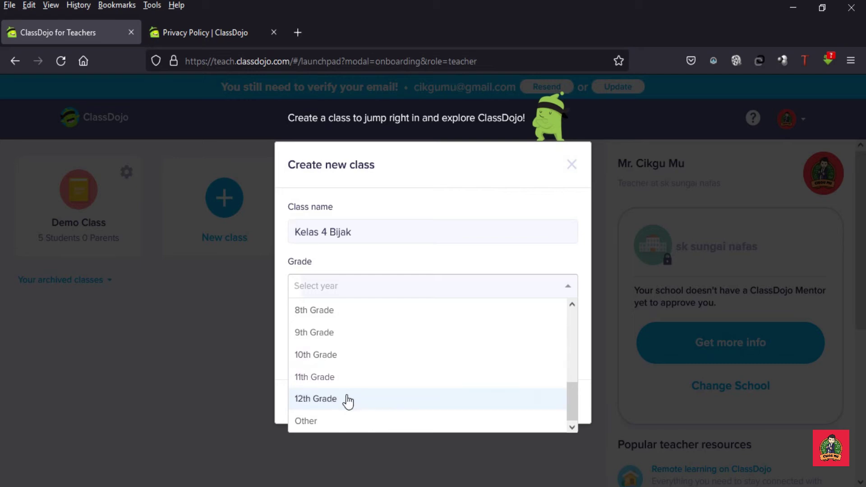
left_click(324, 421)
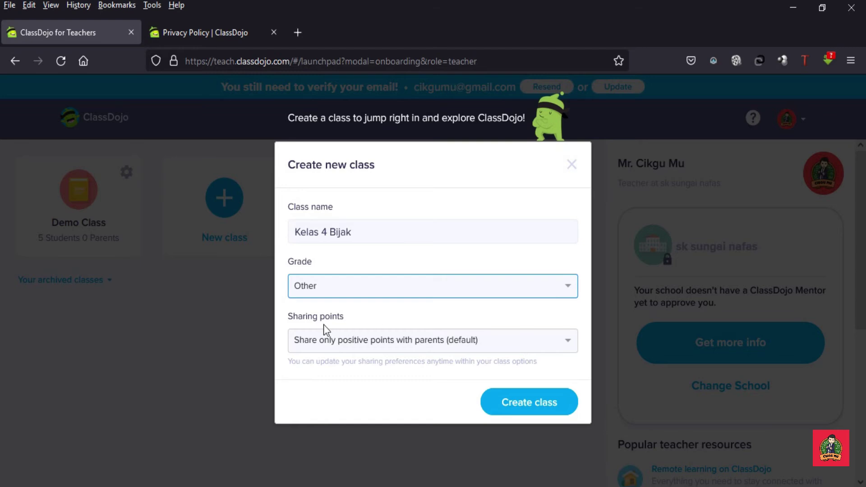
Keep sharing only positive points with parents and create the Kelas 4 Bijak class
left_click(477, 344)
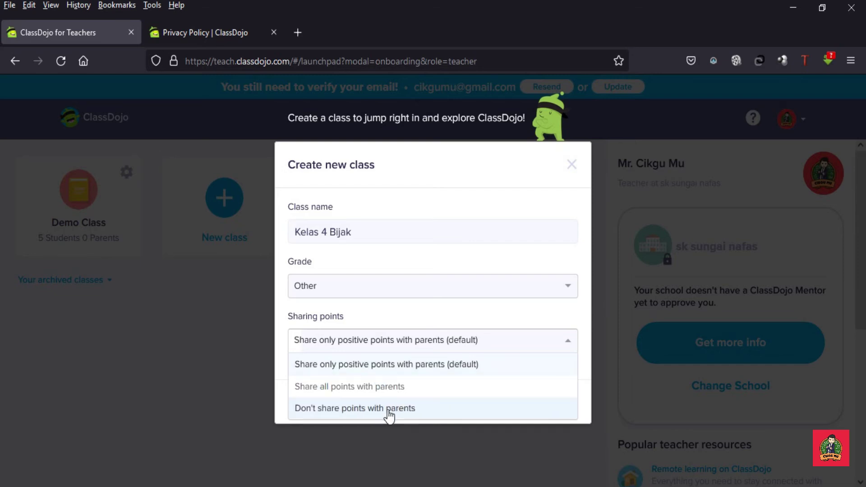
left_click(432, 371)
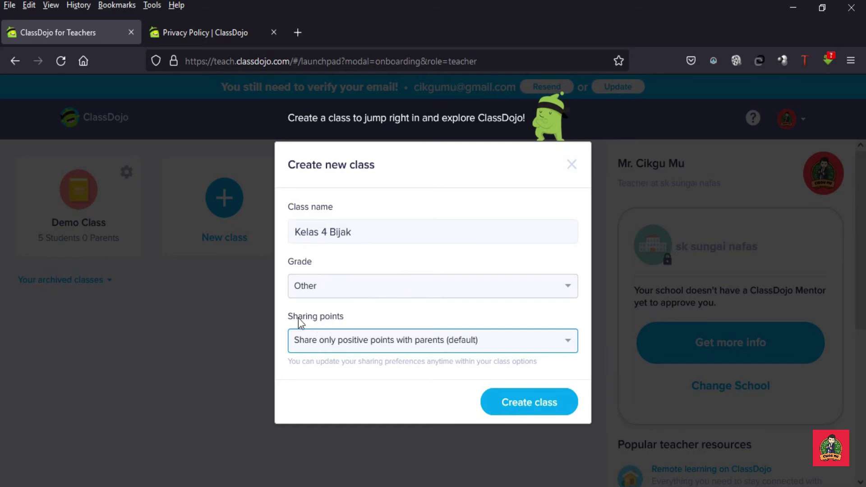
left_click(534, 403)
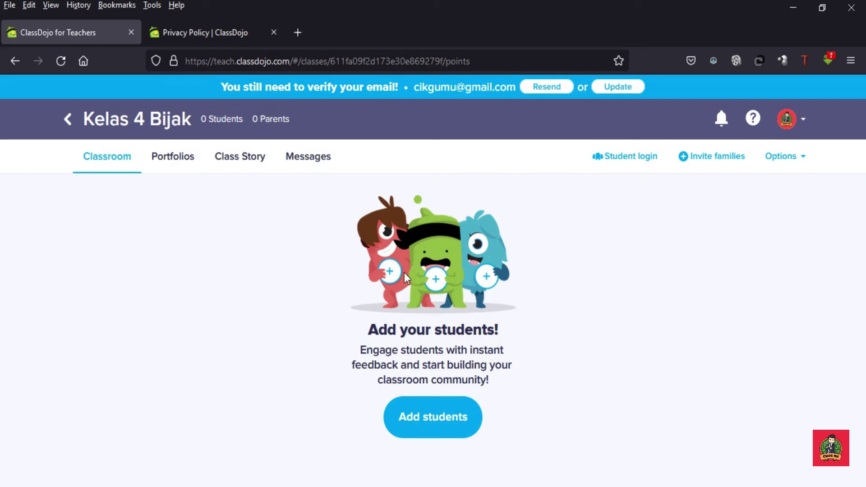
Open the Add students dialog for the Kelas 4 Bijak class
left_click(432, 421)
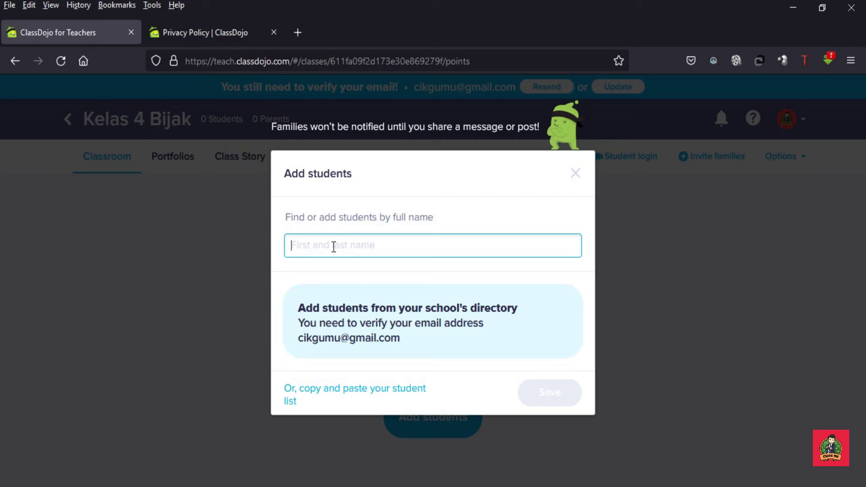
Add one student by entering their full name, bringing the count to 1
type("Al")
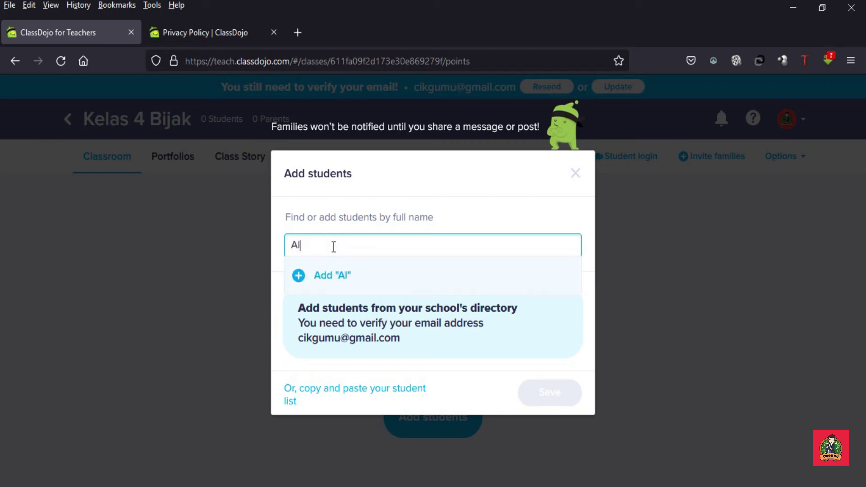
type("i Bin Abu")
left_click(299, 277)
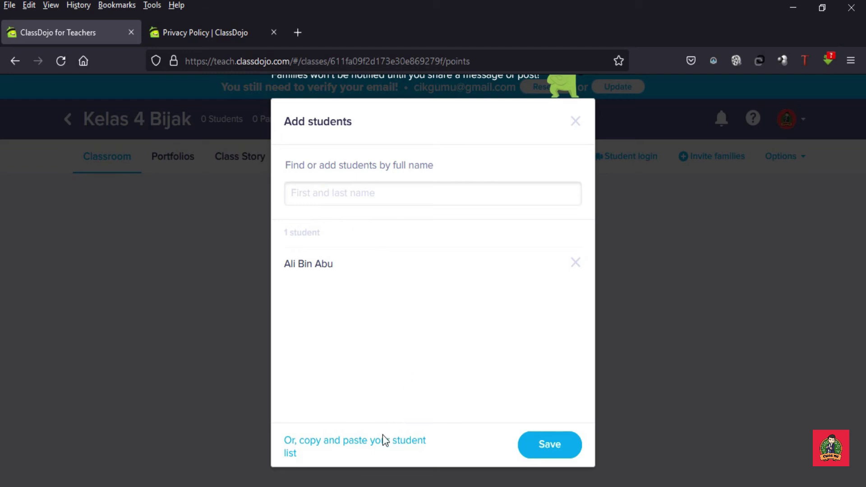
Open the copy-and-paste student list, set it to Import from Excel, and bring up File Explorer
left_click(353, 442)
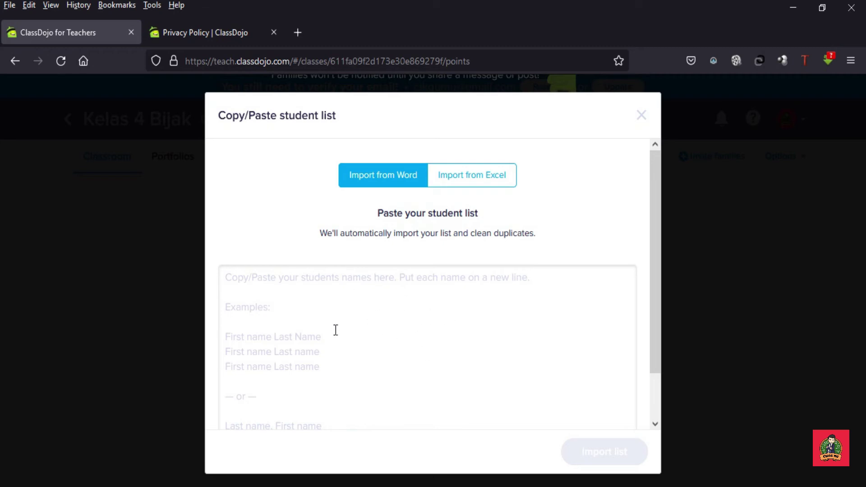
left_click(642, 115)
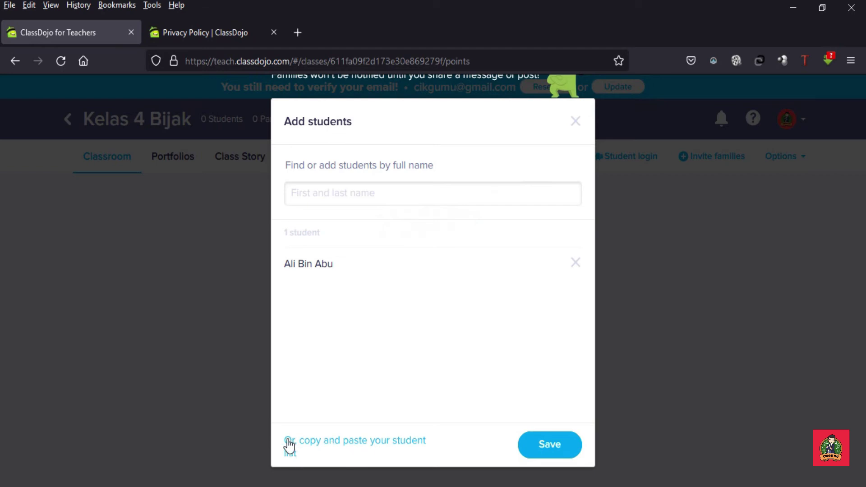
left_click(346, 449)
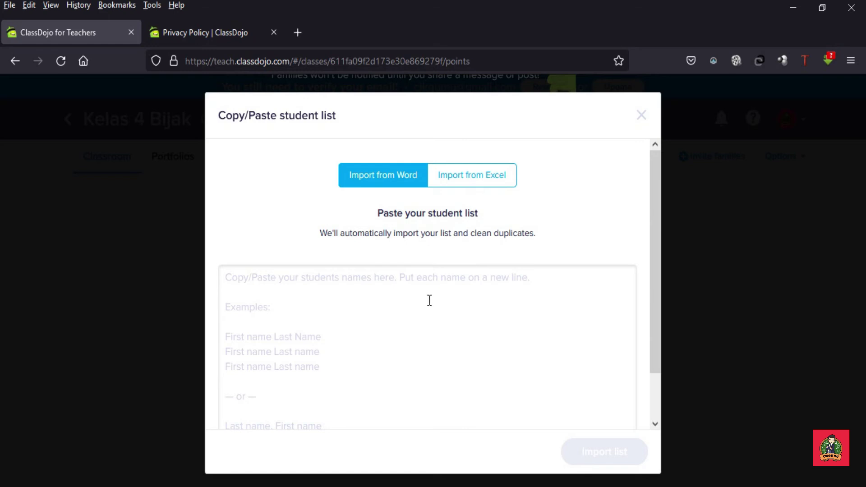
left_click(465, 183)
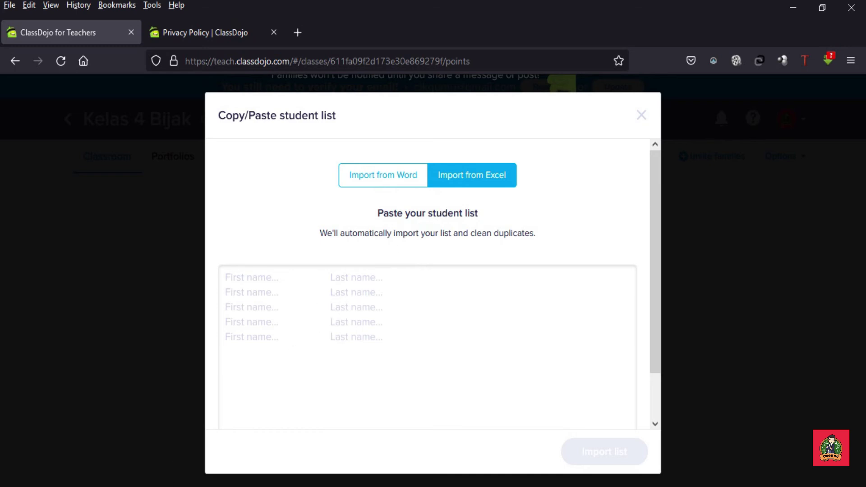
left_click(143, 426)
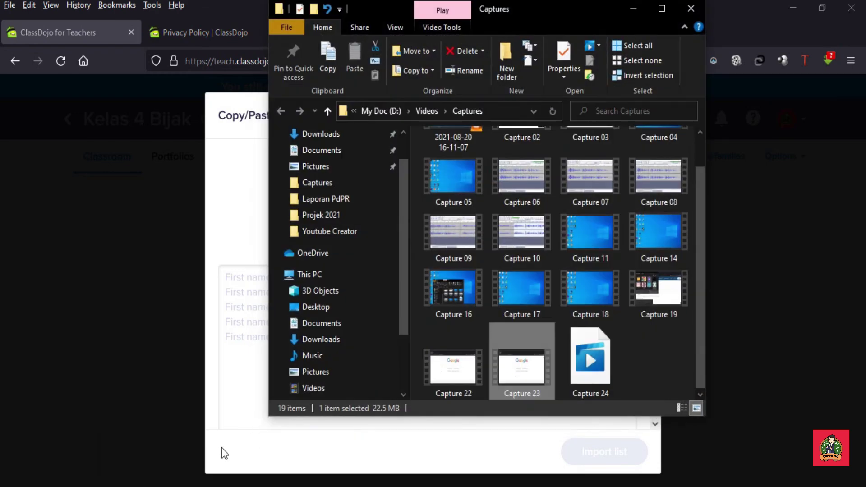
Open Senarai Nama murid 2021-terkini.xlsx from the Desktop's Doc SKSGSNF 2021 folder
left_click(321, 308)
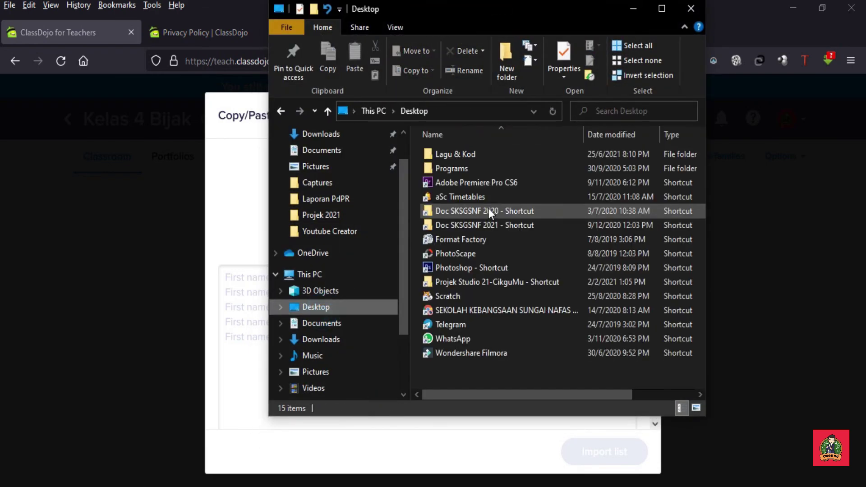
double_click(462, 224)
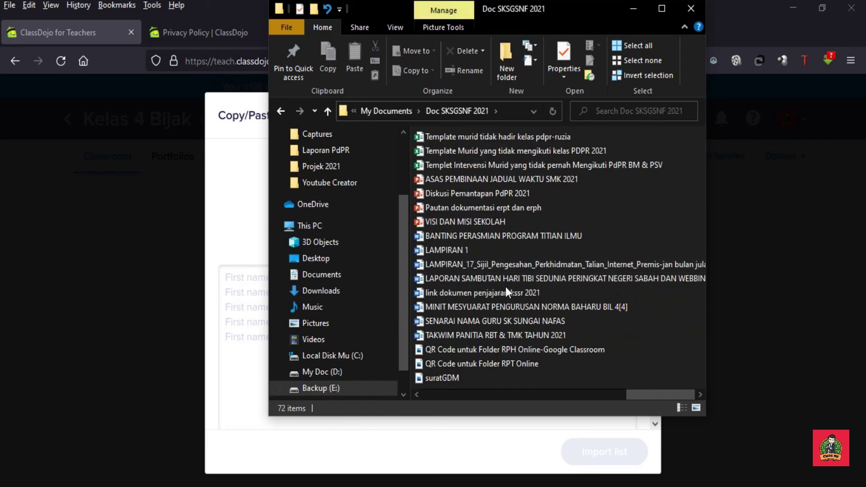
scroll(498, 302, "up", 3)
scroll(496, 307, "down", 3)
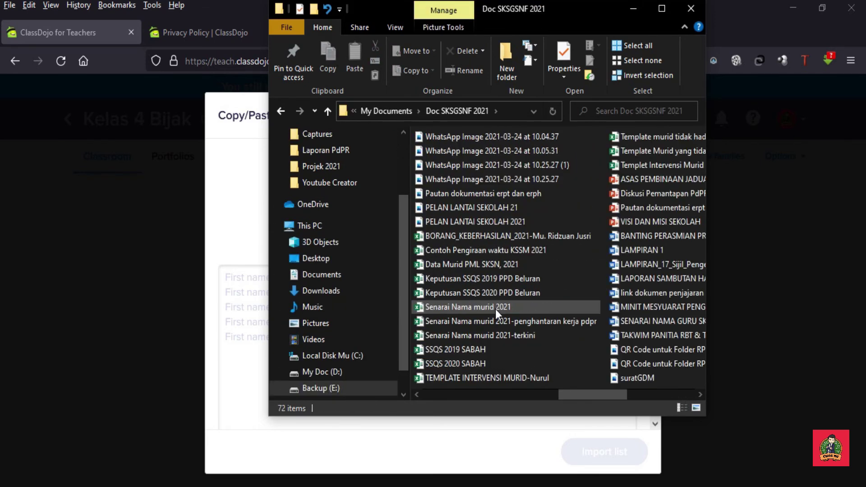
double_click(483, 334)
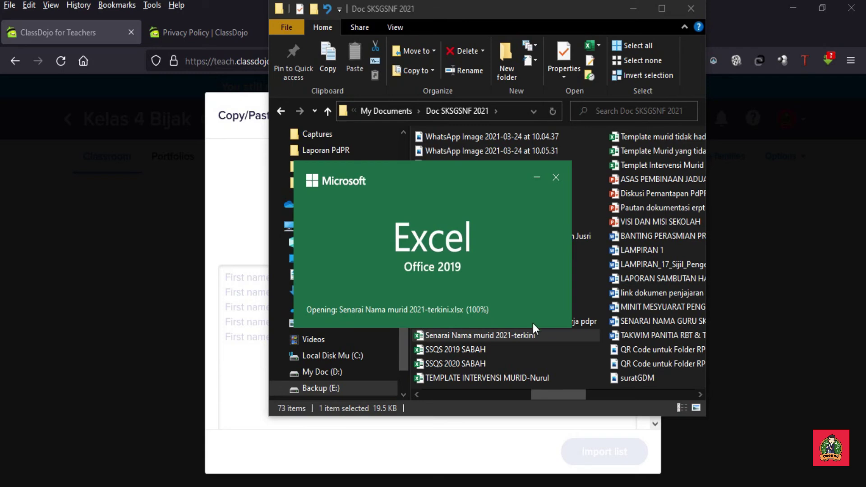
Switch the workbook to the 4 GAMMA sheet
left_click(640, 9)
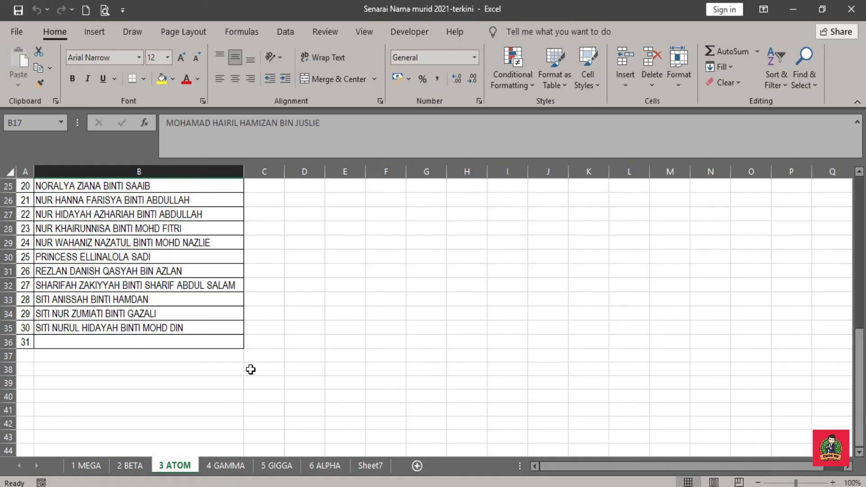
scroll(265, 363, "up", 7)
scroll(289, 400, "down", 2)
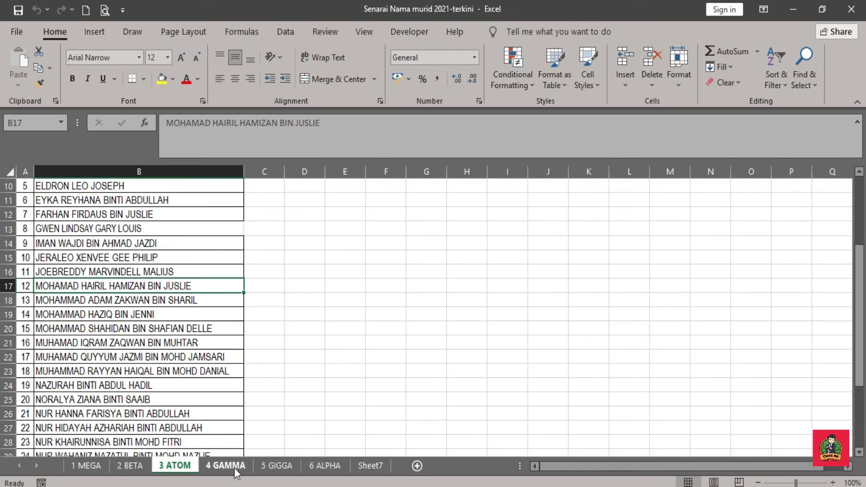
scroll(295, 383, "up", 2)
scroll(300, 366, "down", 2)
left_click(226, 465)
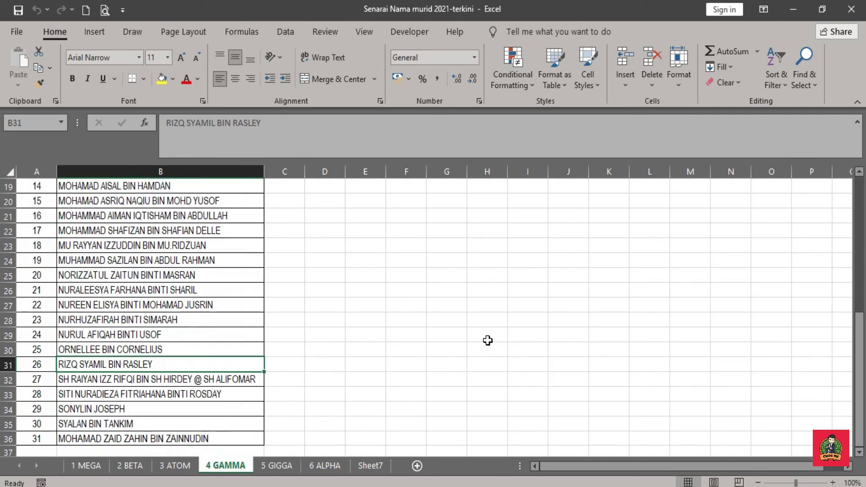
scroll(306, 304, "up", 3)
scroll(142, 272, "up", 2)
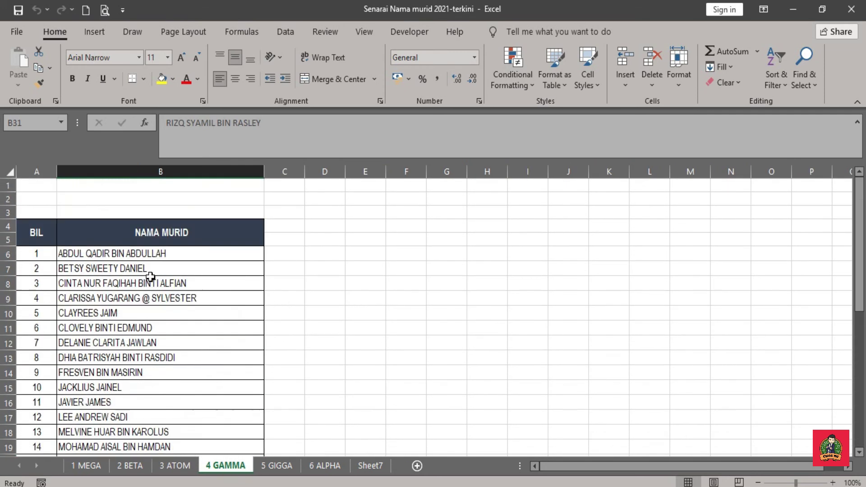
Copy the 31 NAMA MURID names in B6:B36 and return to ClassDojo
left_click(162, 251)
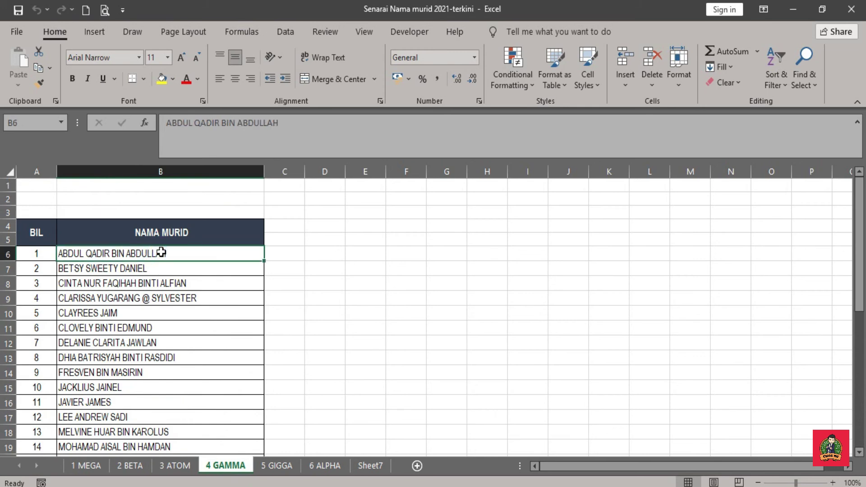
key("shift+Down")
key("shift+Down")
key("shift+Down")
key("shift+Down")
key("shift+Down")
key("shift+Down")
key("shift+Down")
key("shift+Down")
key("shift+Down")
key("shift+Down")
key("shift+Down")
key("shift+Down")
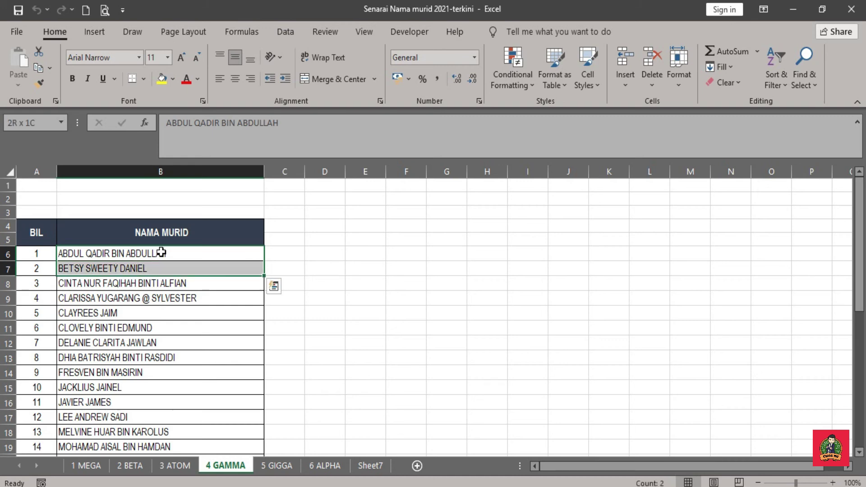
key("shift+Down")
key("shift+Down")
key("shift+Down")
key("shift+Down")
key("shift+Down")
key("shift+Down")
key("shift+Down")
key("shift+Down")
key("shift+Down")
key("shift+Down")
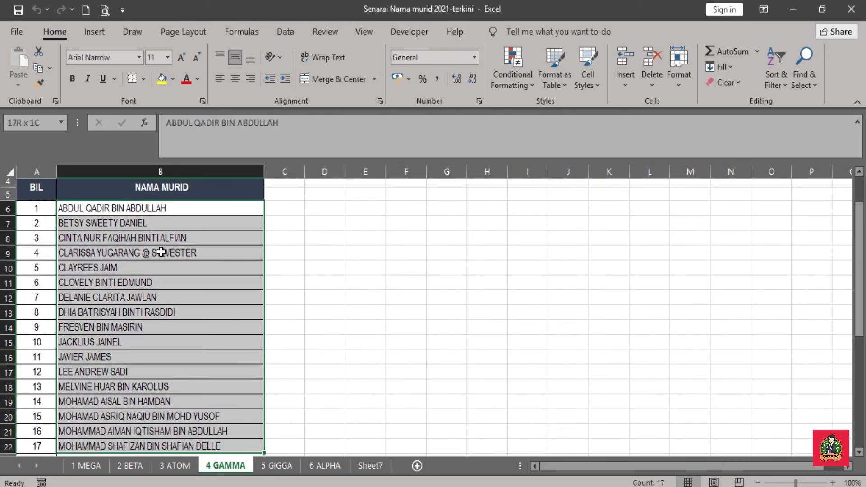
key("shift+Down")
key("shift+Down")
key("shift+Down")
key("shift+Down")
key("shift+Down")
key("shift+Down")
key("shift+Down")
key("shift+Down")
key("shift+Down")
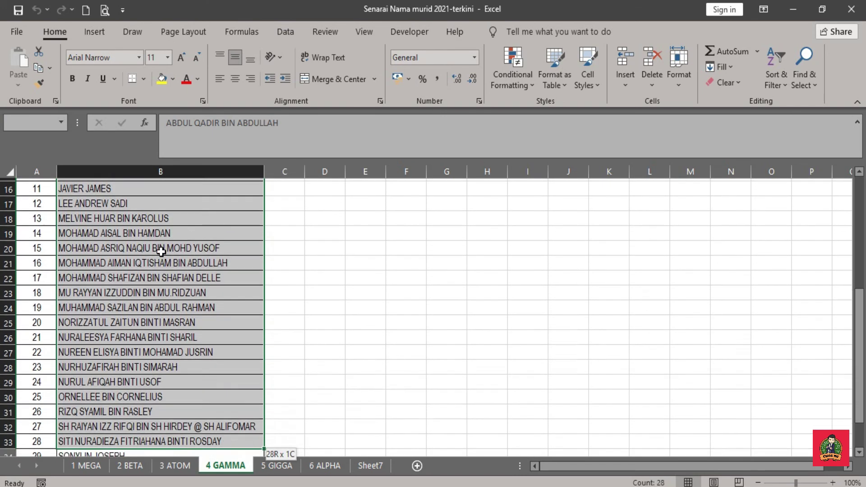
key("shift+Up")
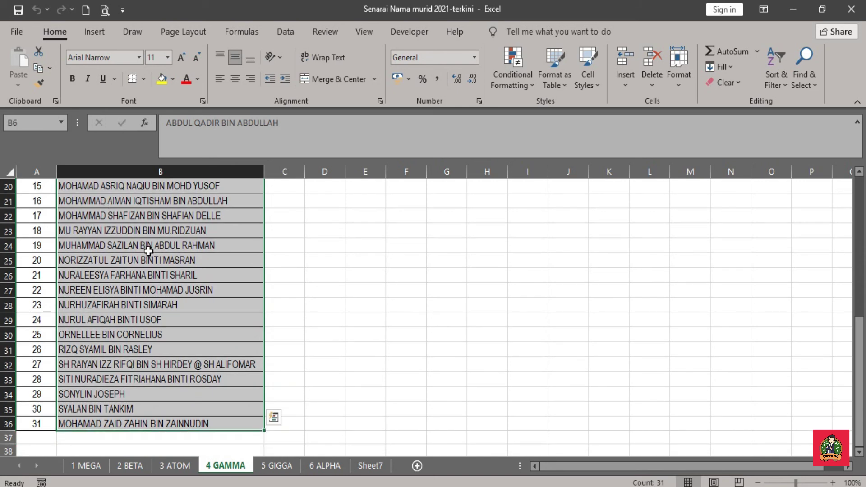
key("ctrl+c")
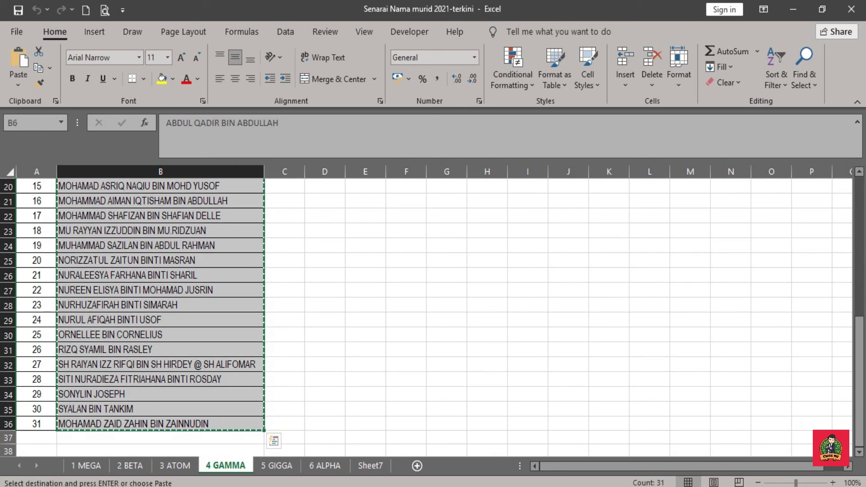
key("alt+Tab")
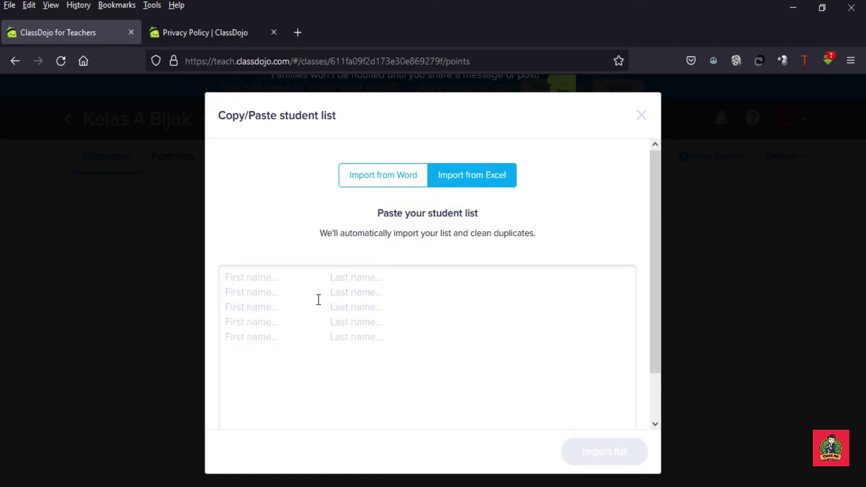
Paste the copied names into the student list box and import the list
left_click(245, 277)
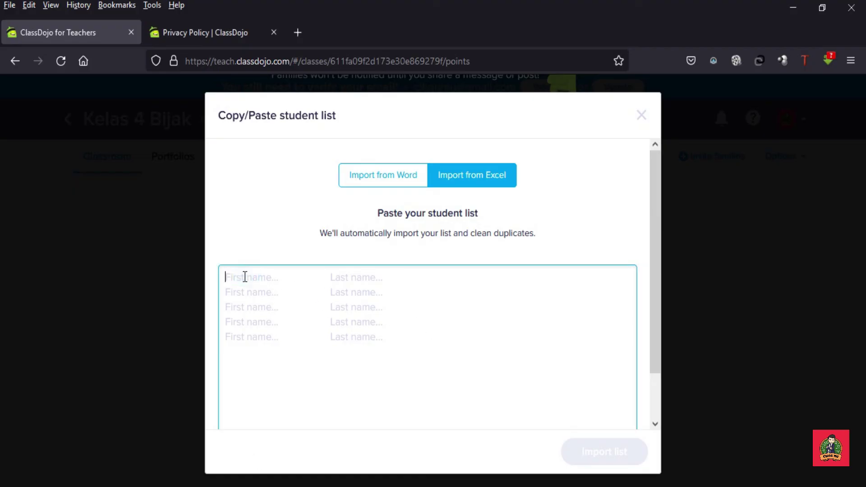
key("ctrl+v")
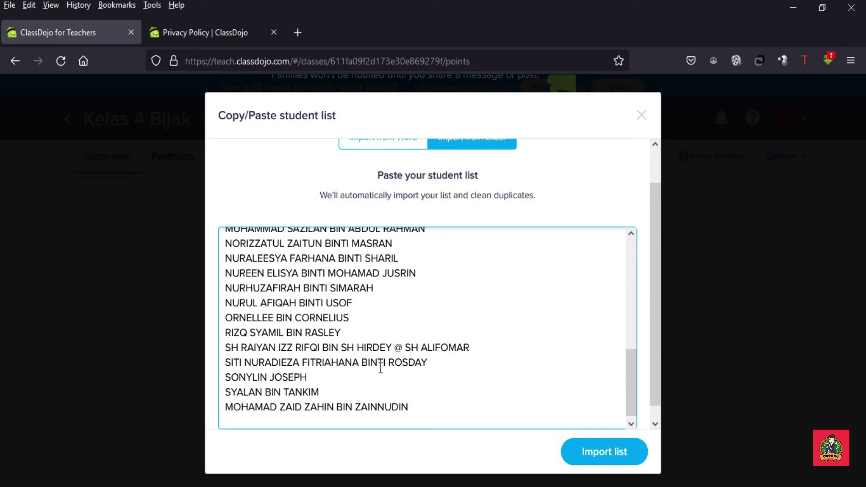
scroll(380, 368, "up", 10)
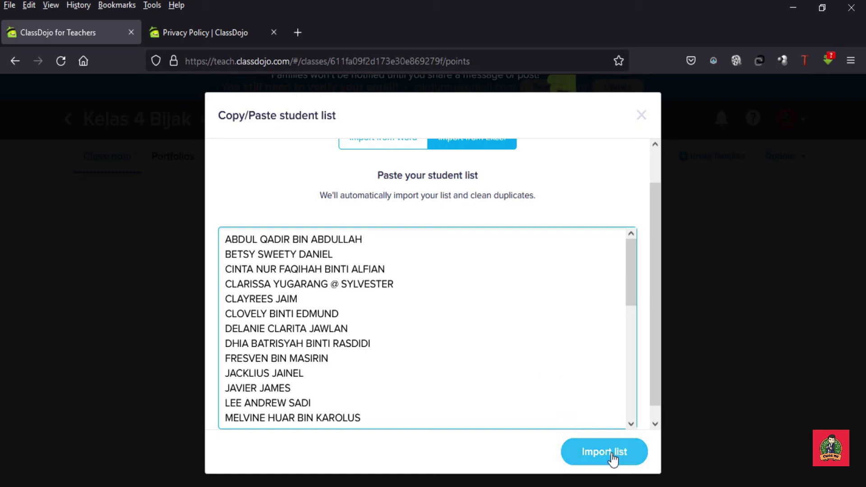
left_click(613, 459)
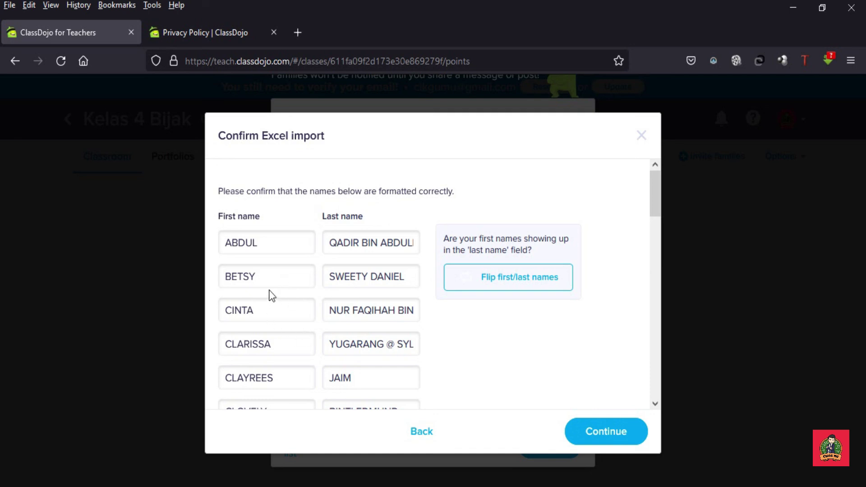
Review the imported names split into first and last names, then continue
scroll(270, 292, "down", 1)
scroll(282, 298, "down", 1)
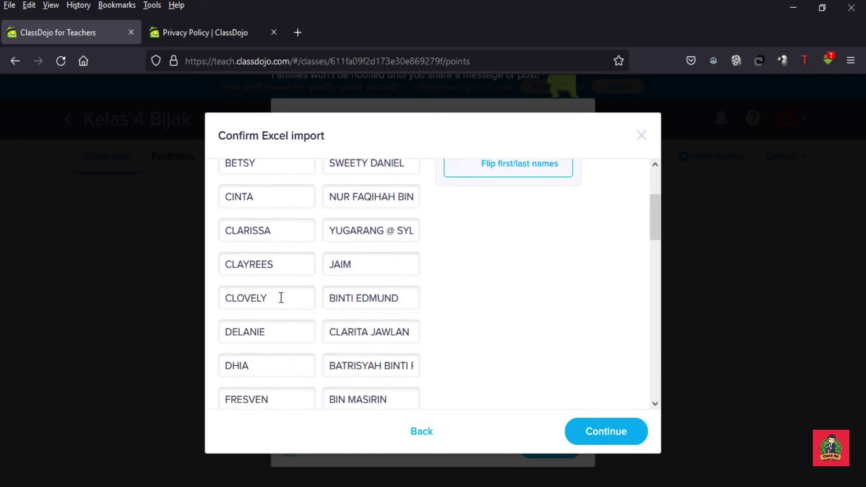
scroll(281, 297, "down", 1)
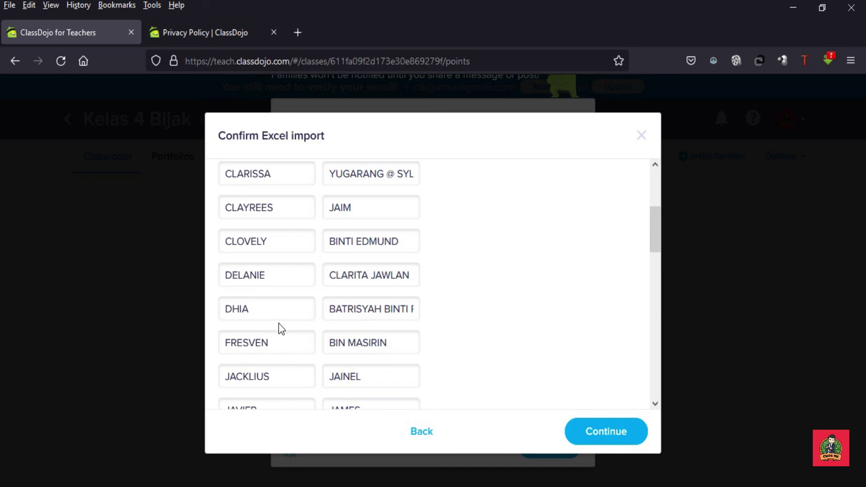
scroll(280, 328, "down", 4)
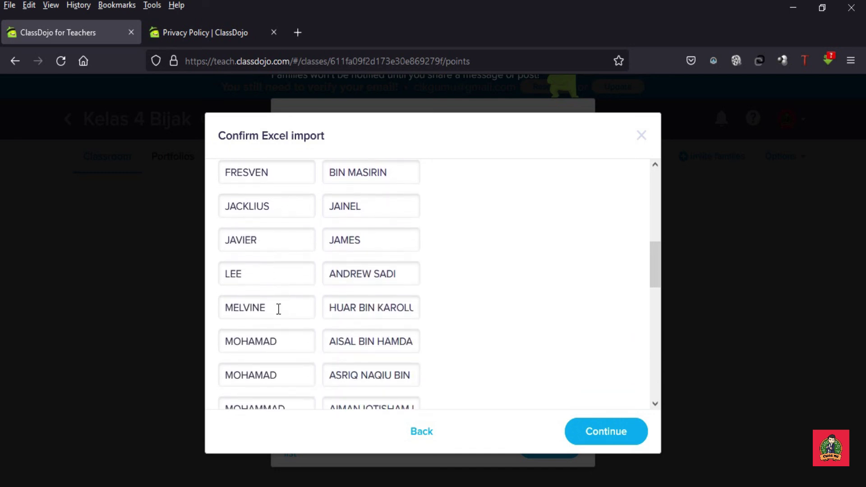
scroll(279, 309, "down", 4)
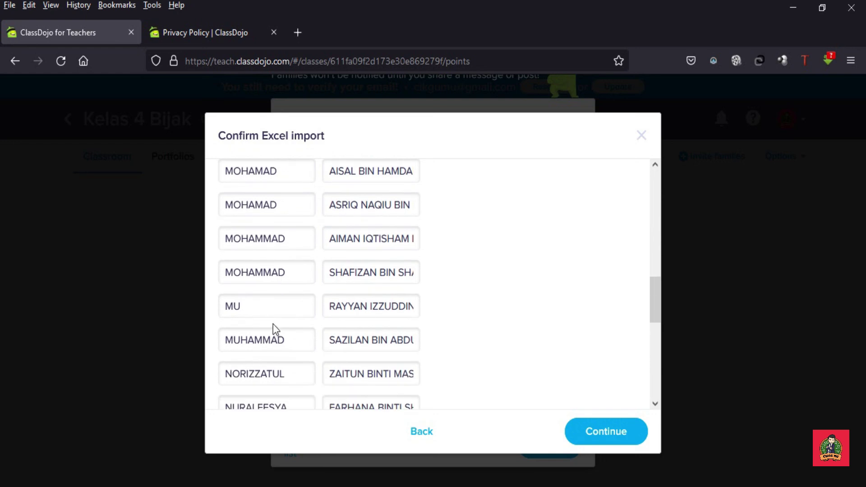
scroll(272, 323, "down", 4)
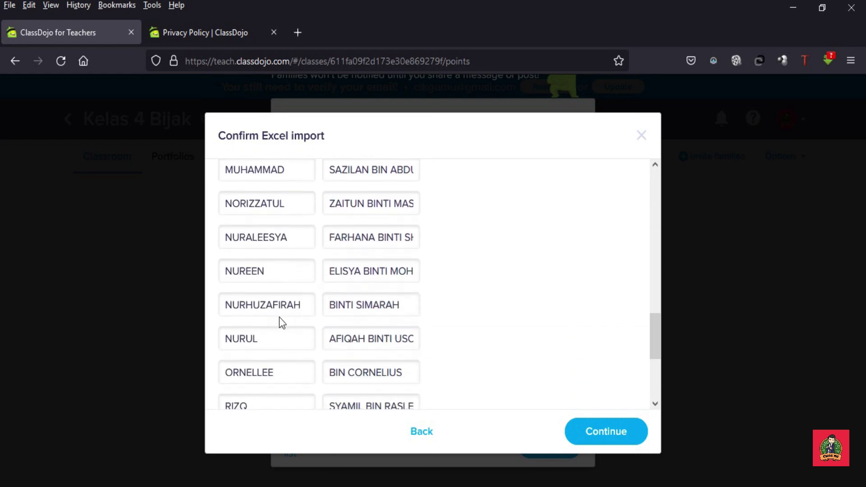
scroll(280, 317, "down", 4)
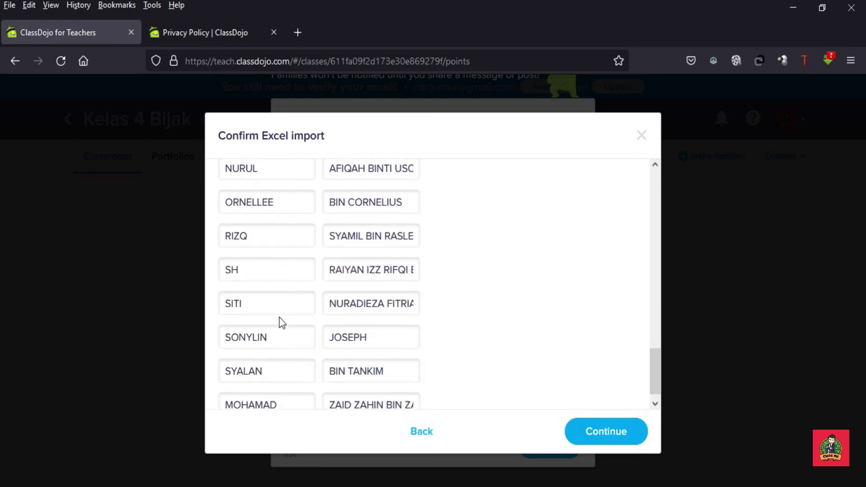
scroll(280, 317, "down", 1)
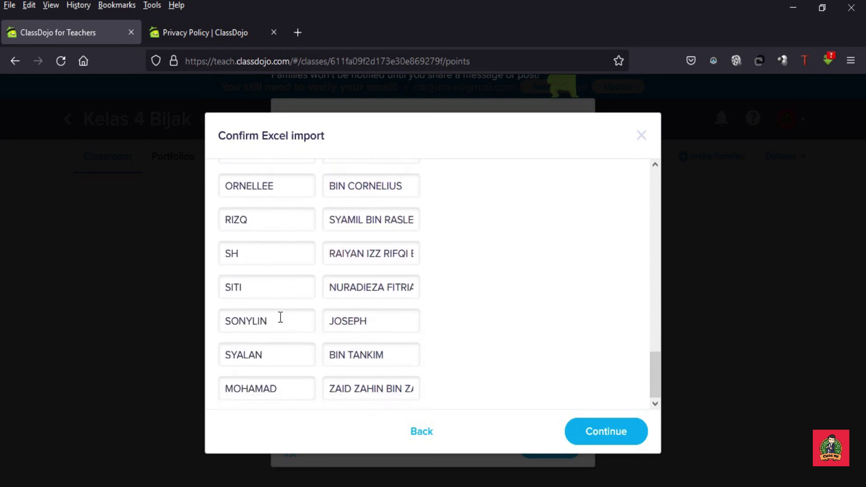
left_click(597, 436)
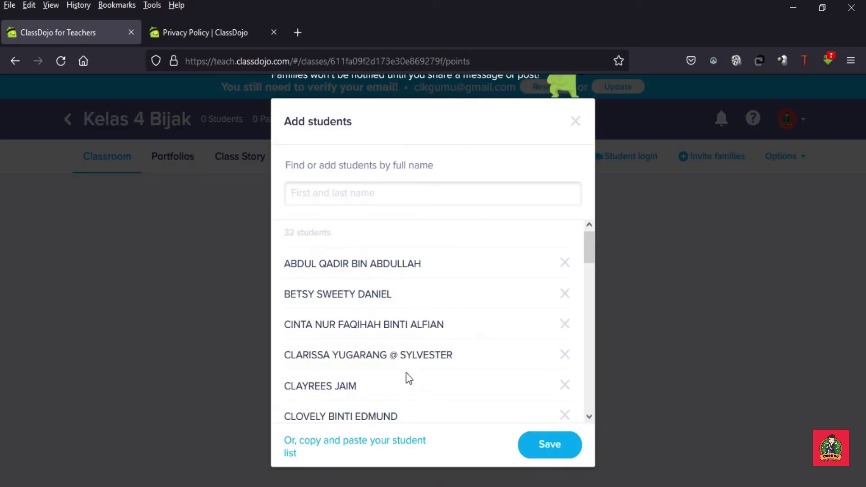
Save all 32 students to Kelas 4 Bijak
left_click(551, 449)
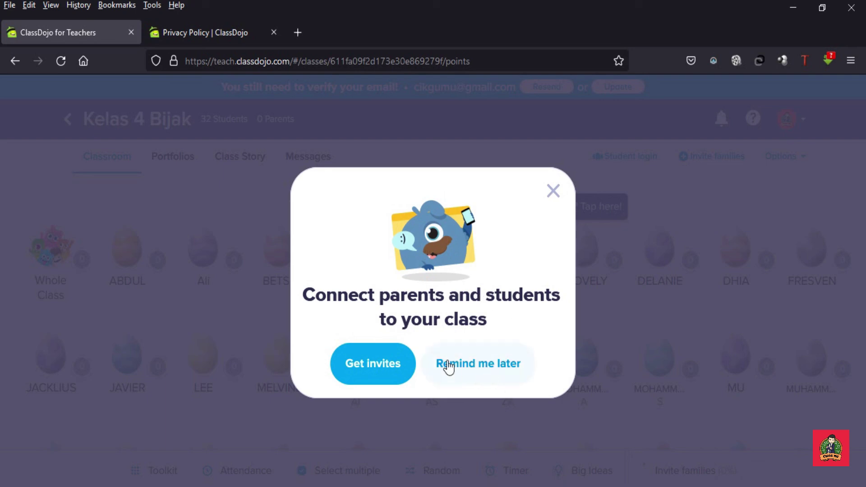
Choose Remind me later on the connect-parents popup and view all 32 student eggs
left_click(490, 372)
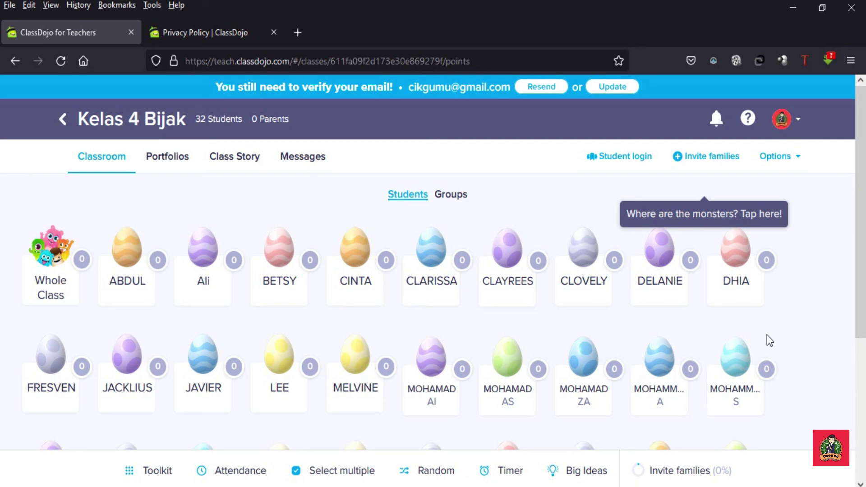
scroll(811, 346, "down", 2)
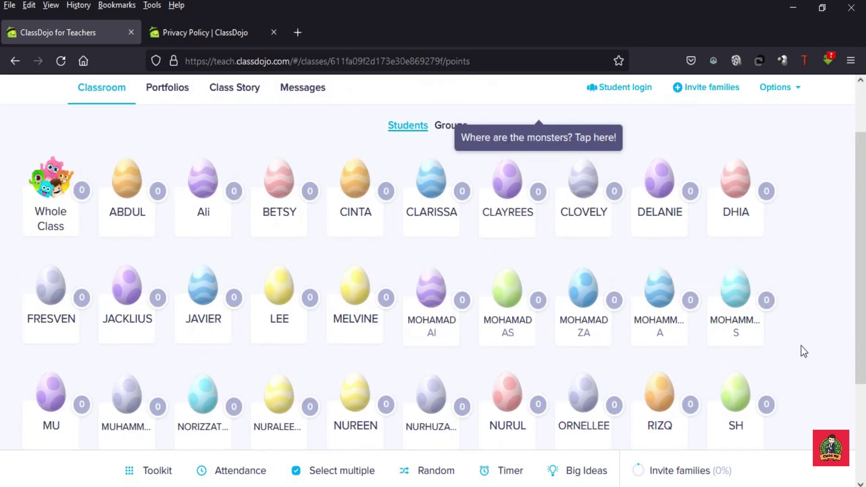